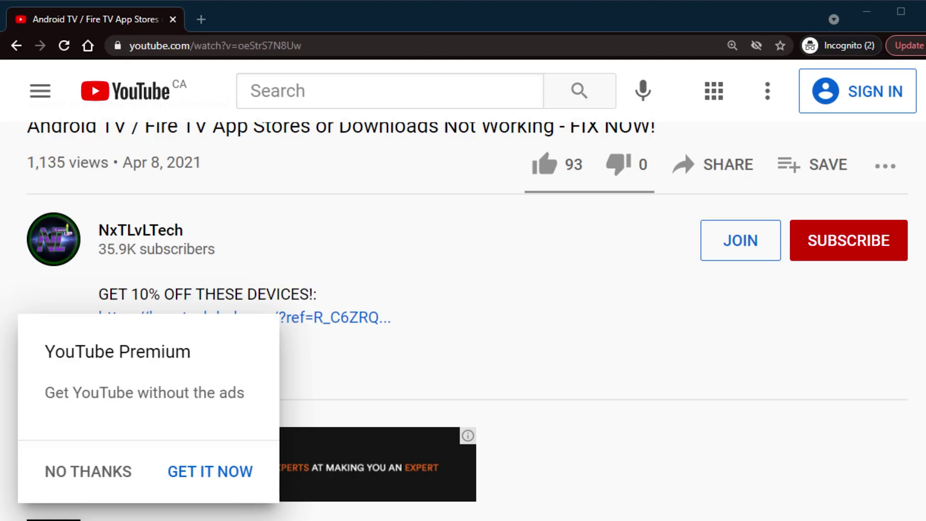
# Dismiss the YouTube Premium offer, expand the video description and scroll through its full list of links.
pyautogui.click(88, 471)
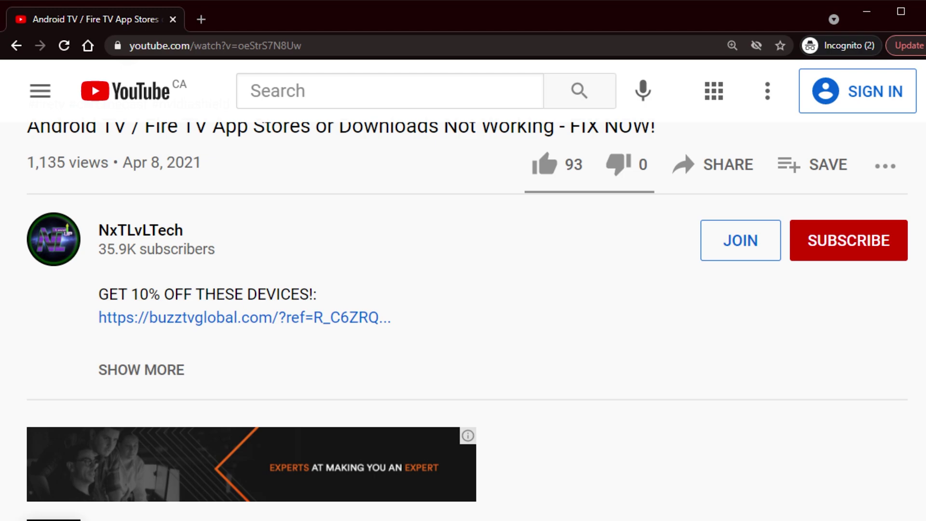
pyautogui.click(141, 370)
pyautogui.scroll(-3, 463, 318)
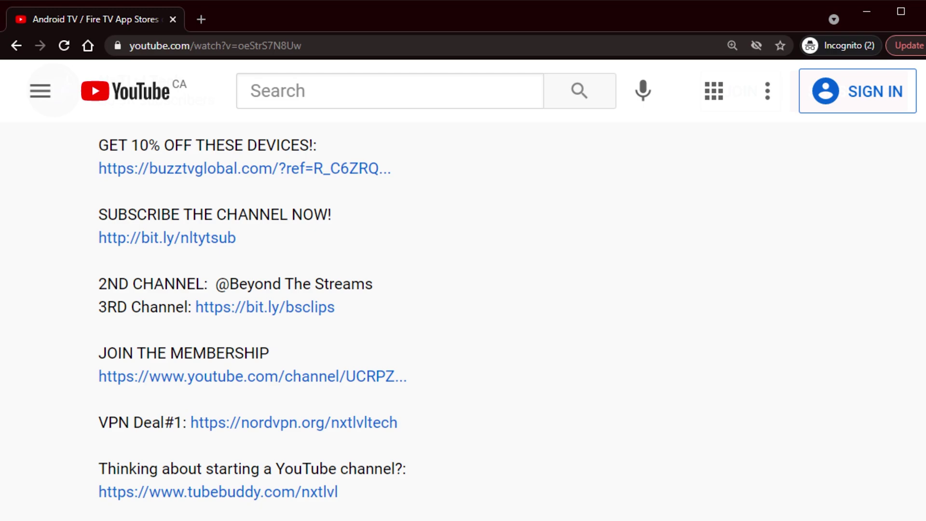
pyautogui.scroll(-2, 343, 324)
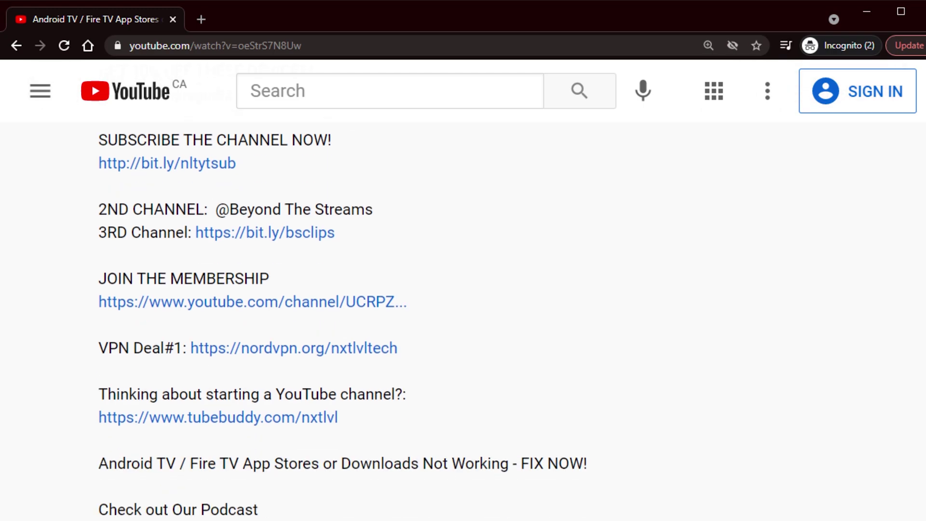
pyautogui.scroll(-2, 343, 321)
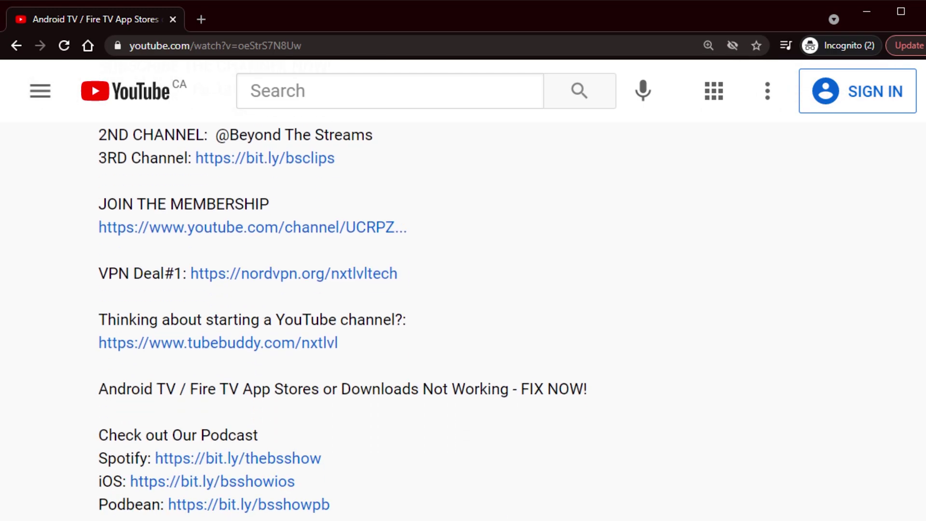
pyautogui.scroll(-3, 343, 321)
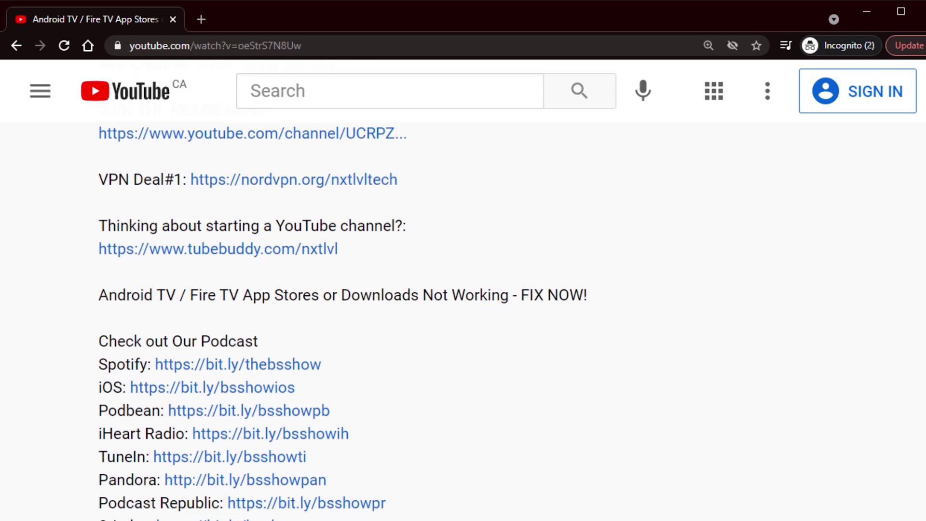
pyautogui.scroll(-2, 343, 321)
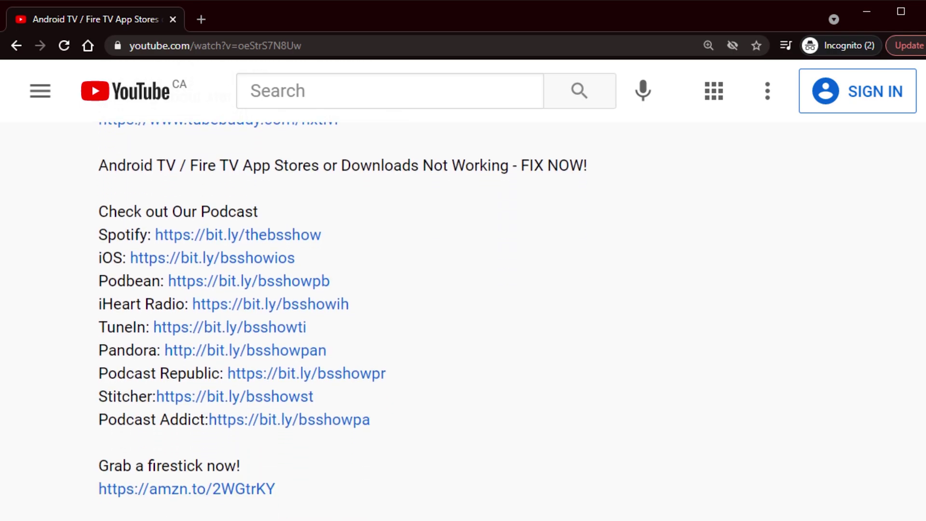
pyautogui.scroll(-2, 343, 319)
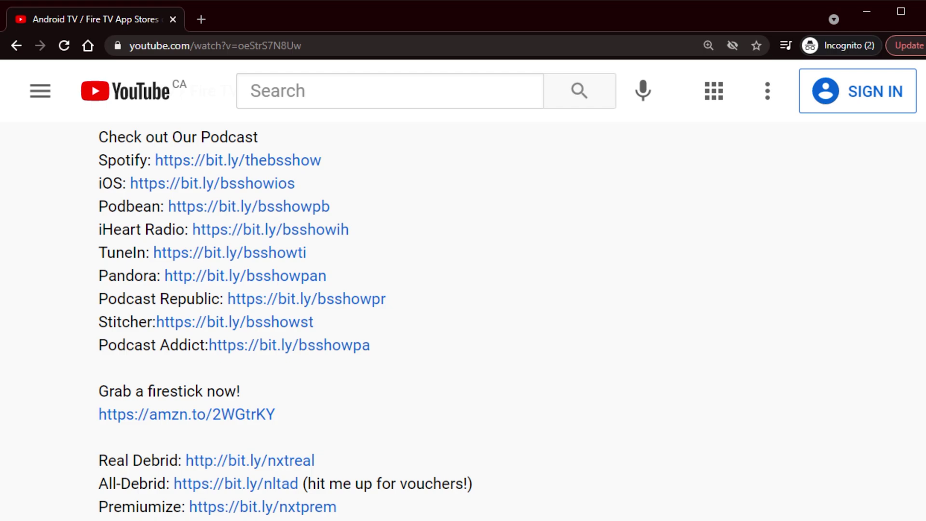
pyautogui.scroll(-3, 342, 318)
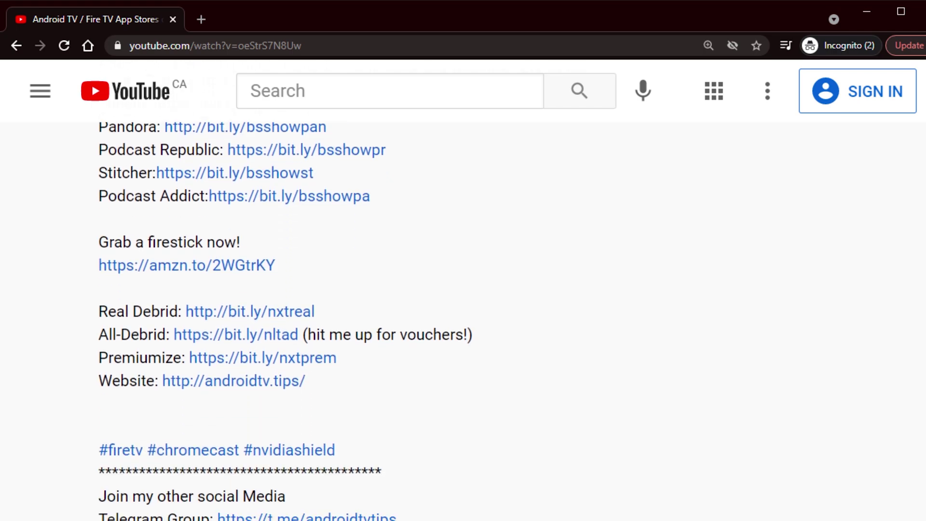
pyautogui.scroll(-2, 343, 318)
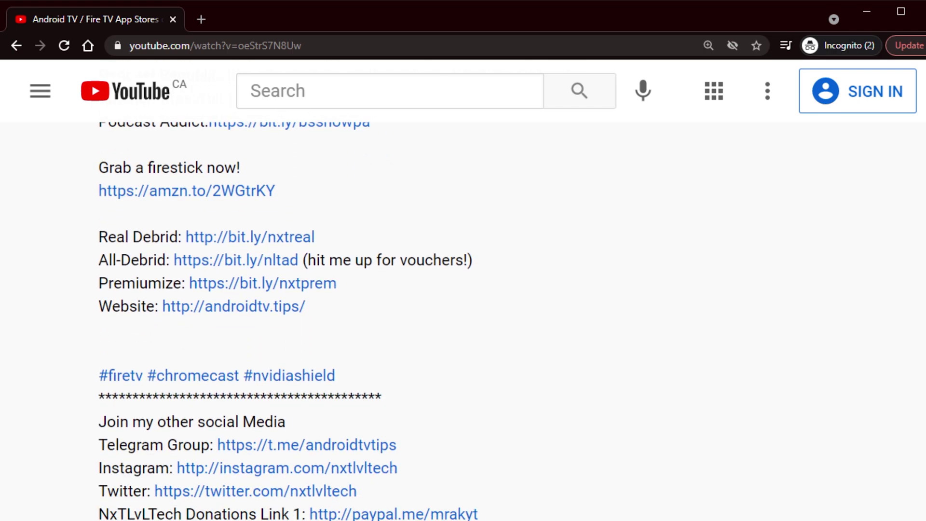
pyautogui.scroll(-2, 288, 318)
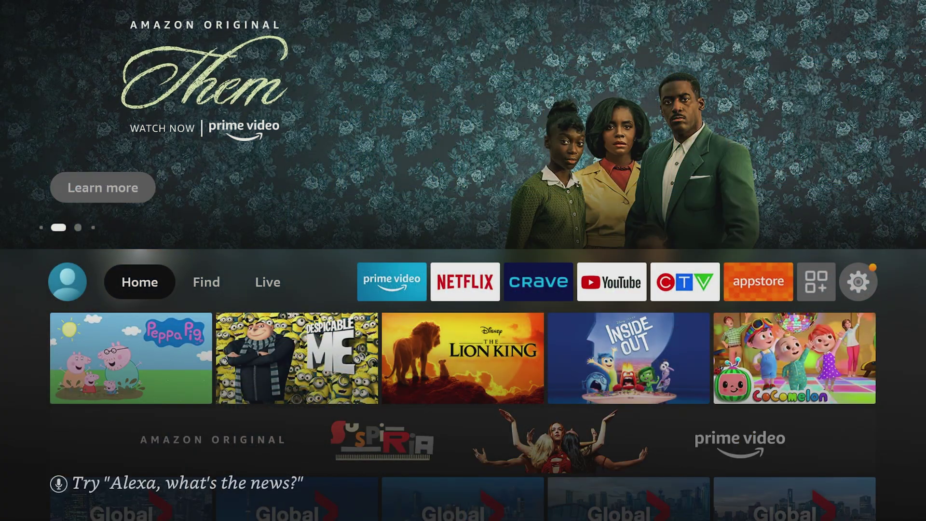
pyautogui.press('Down')
pyautogui.press('Down')
pyautogui.press('Down')
pyautogui.press('Escape')
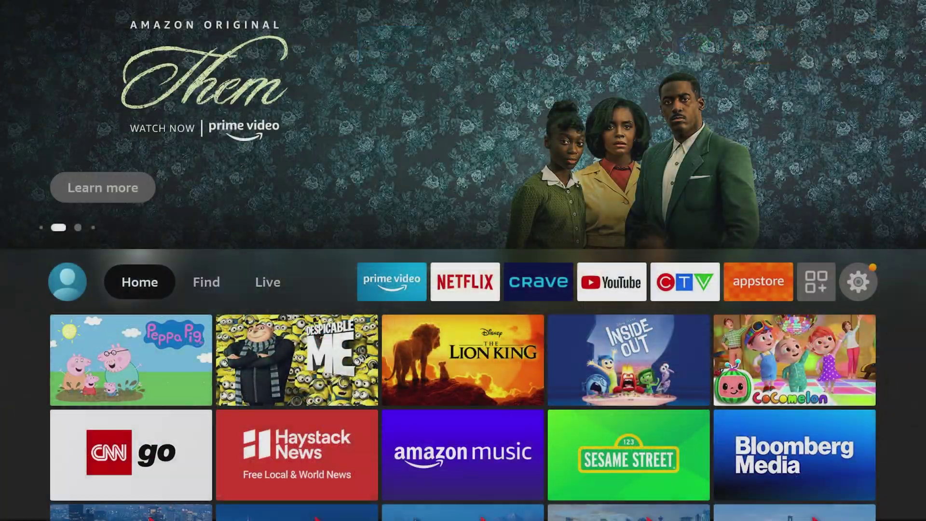
pyautogui.press('Right')
pyautogui.press('Right')
pyautogui.press('Right')
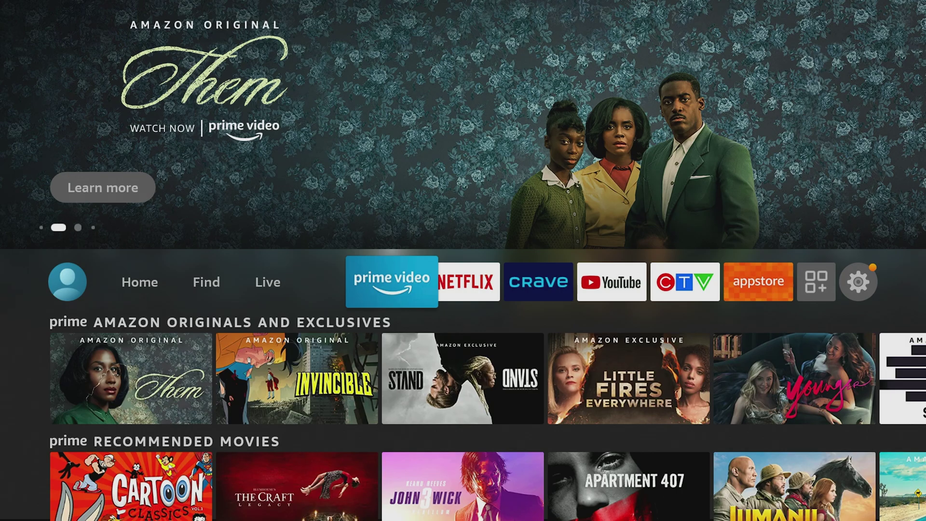
pyautogui.press('Right')
pyautogui.press('Right')
pyautogui.press('Right')
pyautogui.press('Right')
pyautogui.press('Right')
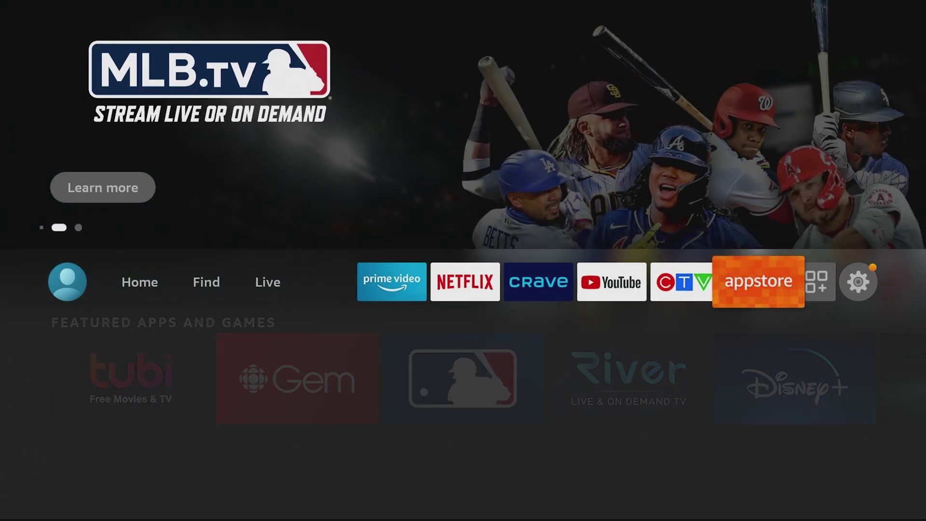
pyautogui.press('Left')
pyautogui.press('Left')
pyautogui.press('Left')
pyautogui.press('Left')
pyautogui.press('Left')
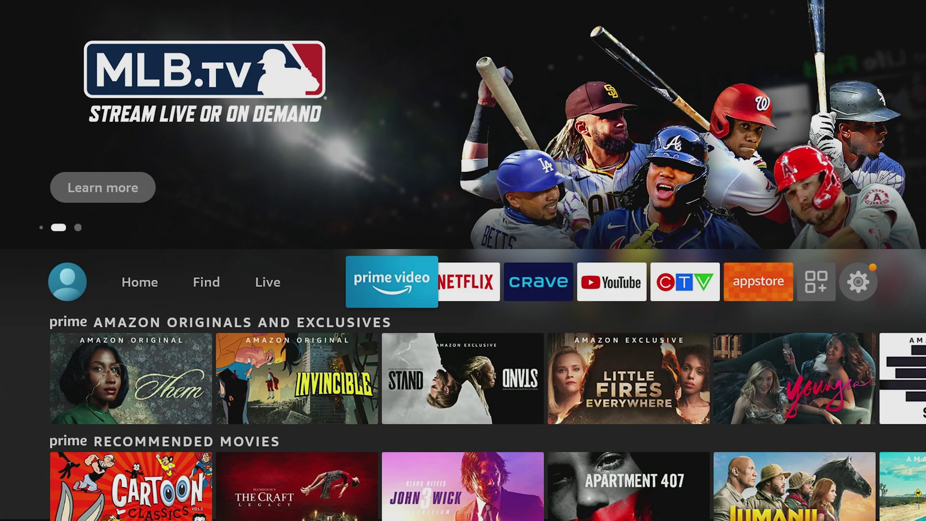
pyautogui.press('Right')
pyautogui.press('Right')
pyautogui.press('Right')
pyautogui.press('Right')
pyautogui.press('Right')
pyautogui.press('Right')
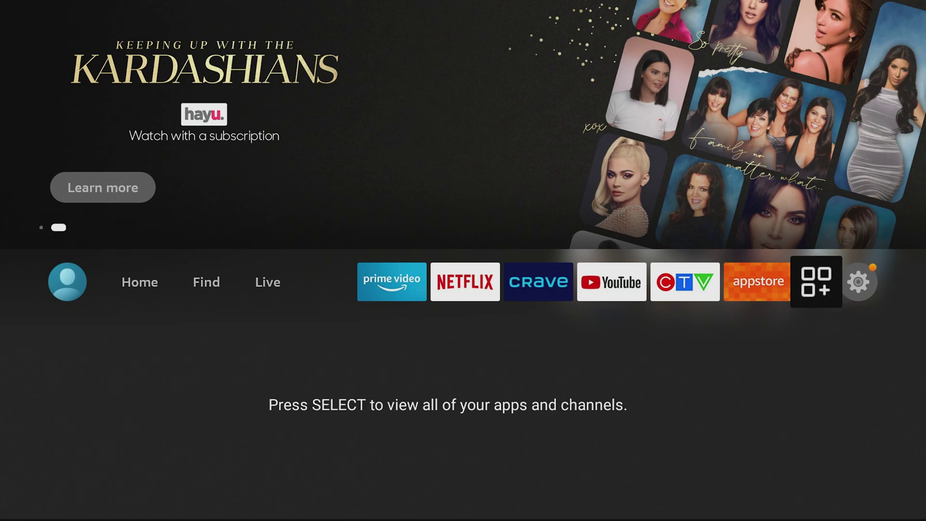
# Move to the Settings gear to show the Network, Display & Audio and Applications tiles.
pyautogui.press('Home')
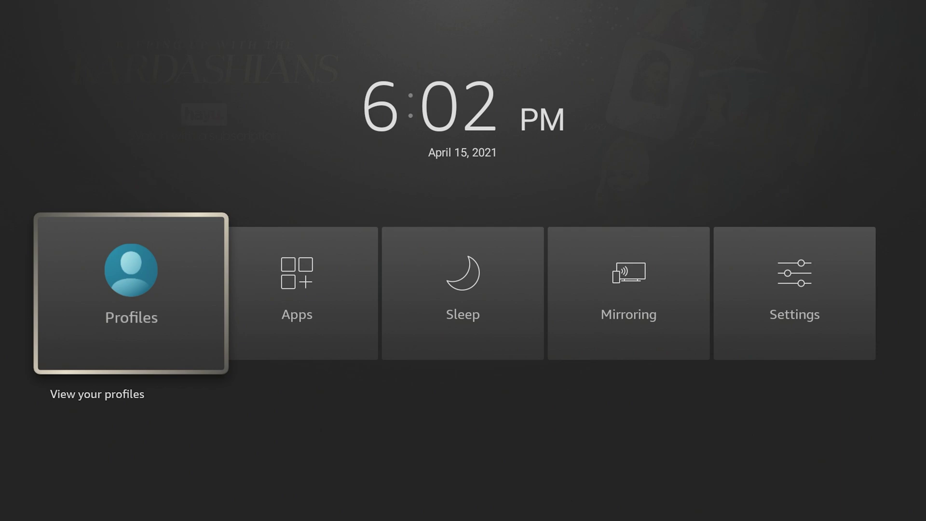
pyautogui.press('Right')
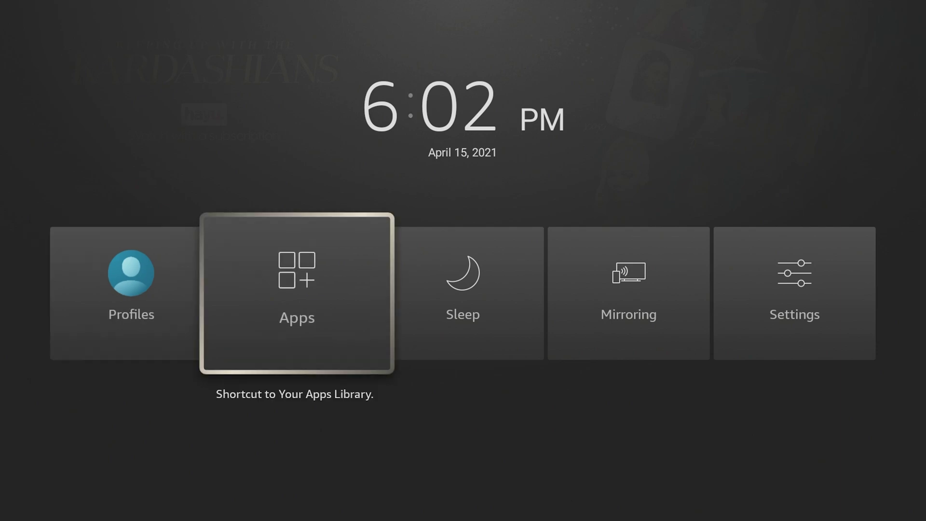
pyautogui.press('Right')
pyautogui.press('Right')
pyautogui.press('Right')
pyautogui.press('Escape')
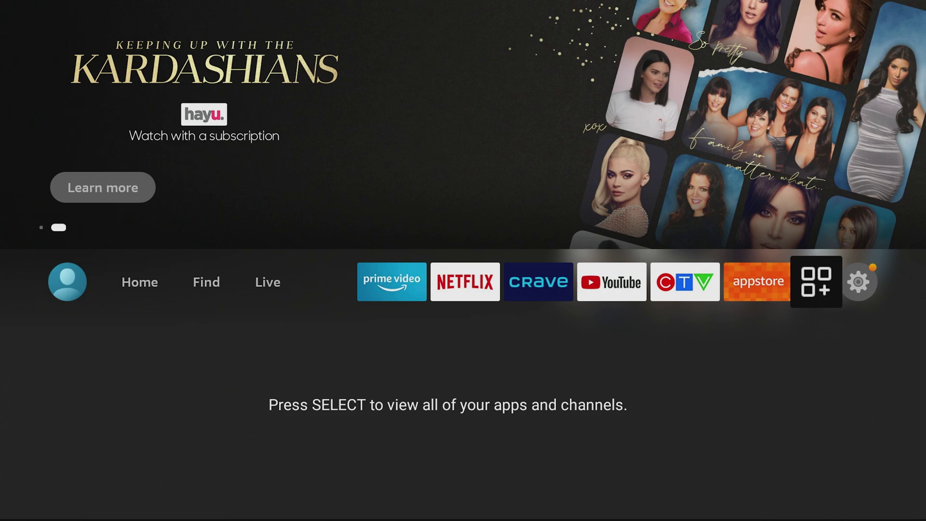
pyautogui.press('Right')
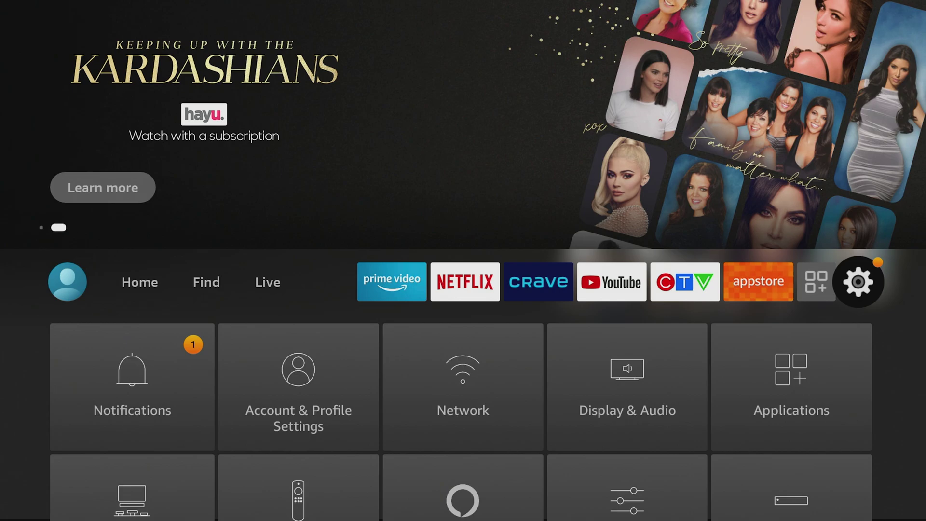
pyautogui.press('Down')
pyautogui.press('Down')
pyautogui.press('Down')
pyautogui.press('Up')
pyautogui.press('Up')
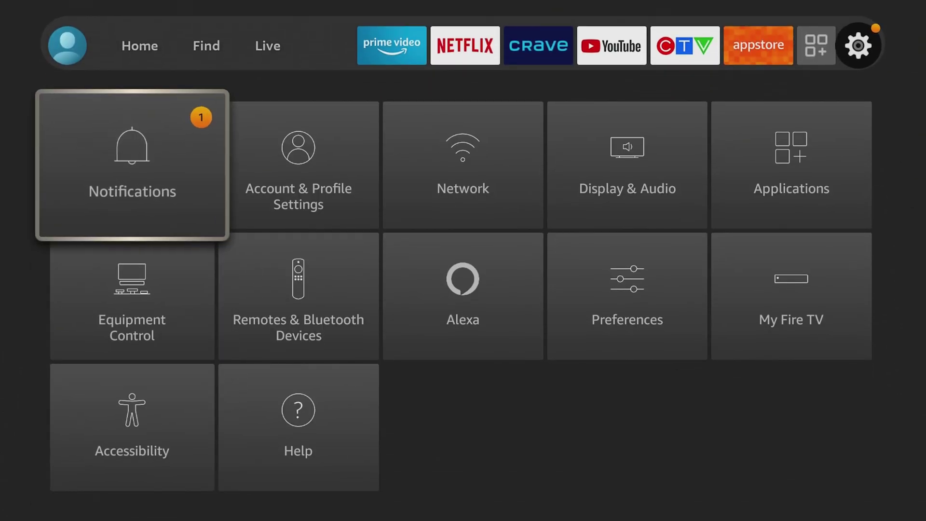
pyautogui.press('Up')
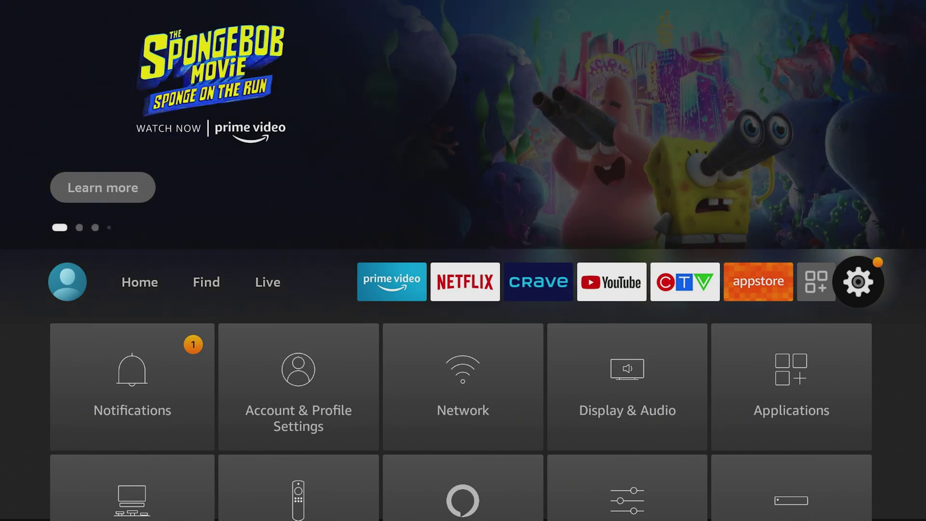
# Open the Your Apps & Games grid and focus the Twitch app.
pyautogui.press('Left')
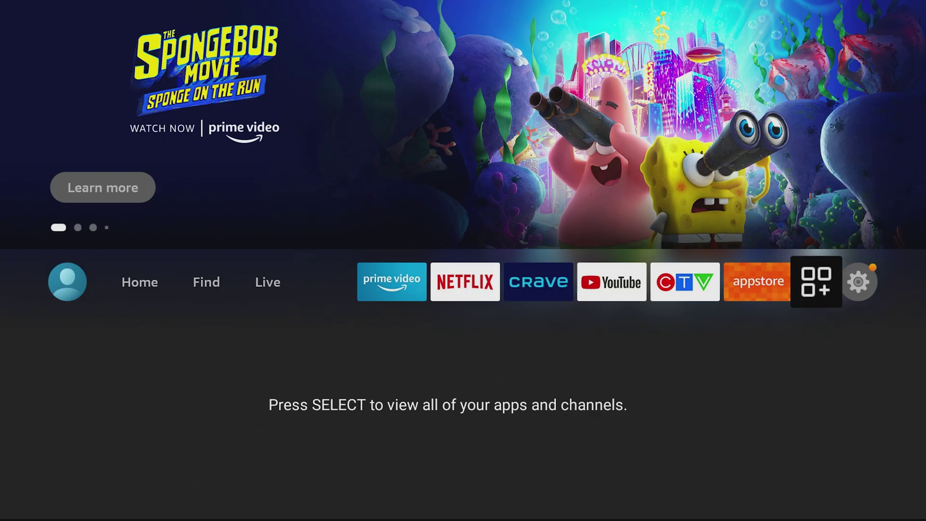
pyautogui.press('Return')
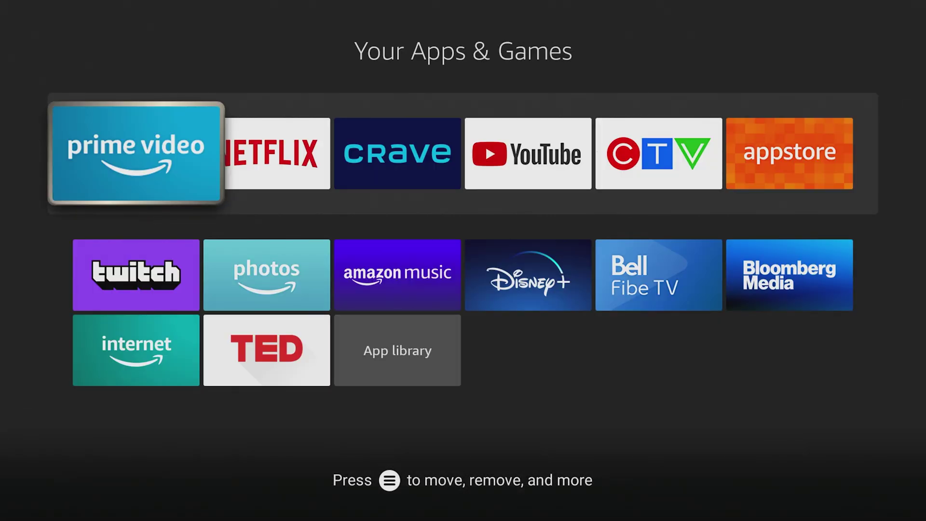
pyautogui.press('Down')
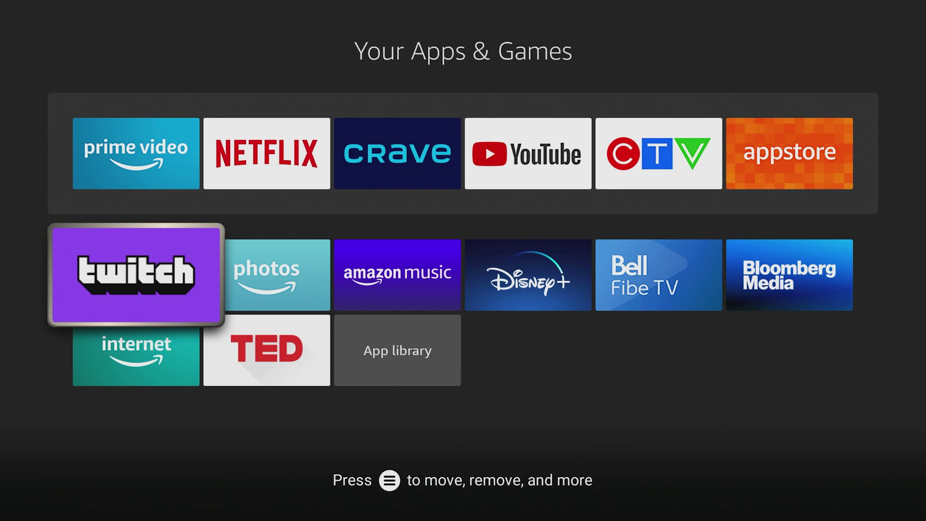
pyautogui.press('Menu')
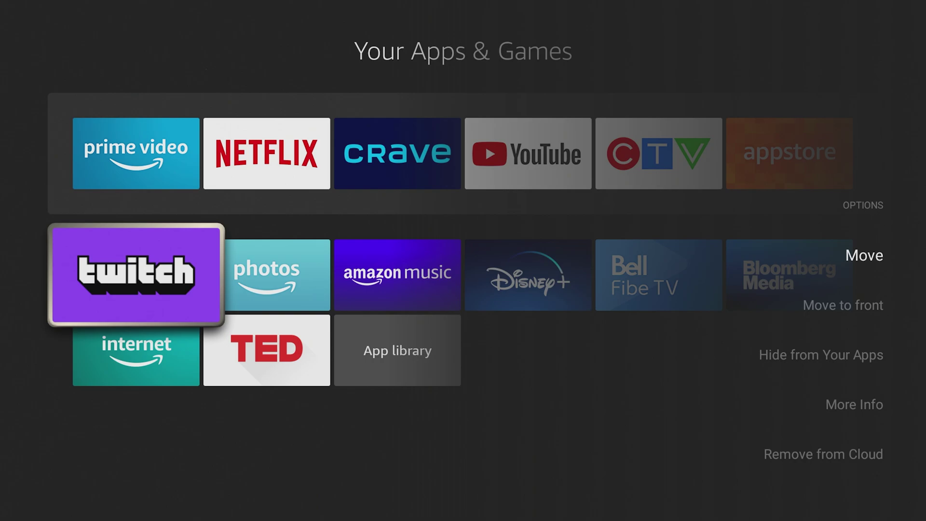
pyautogui.press('Escape')
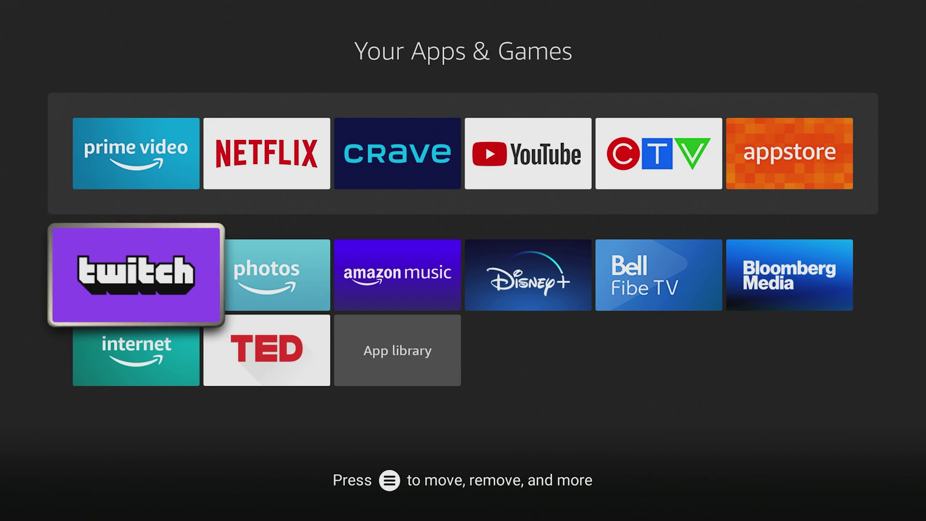
# Move Twitch into the top row's first slot, ahead of Prime Video, and return home.
pyautogui.press('Menu')
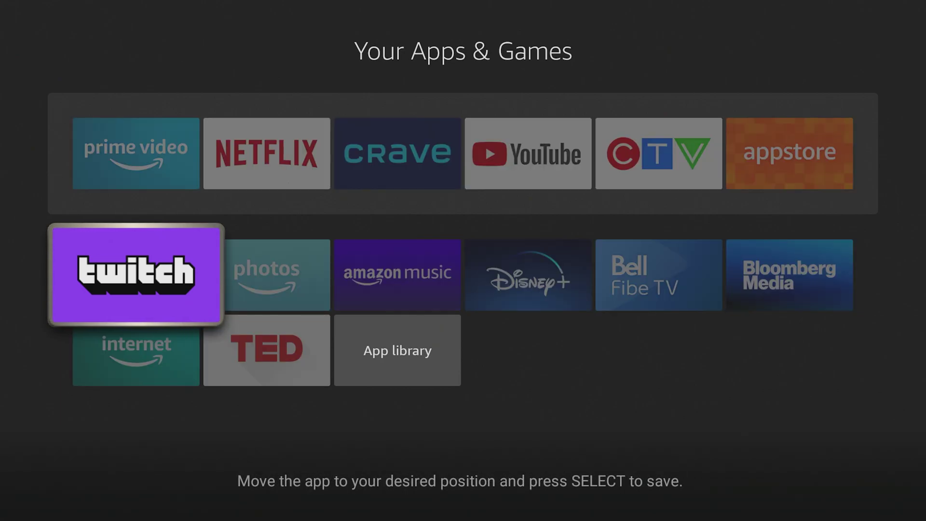
pyautogui.press('Up')
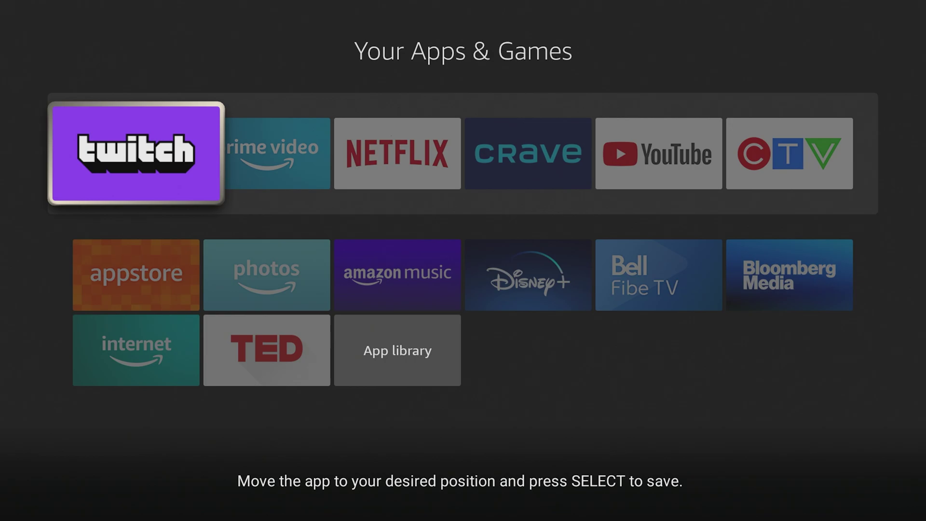
pyautogui.press('Right')
pyautogui.press('Right')
pyautogui.press('Right')
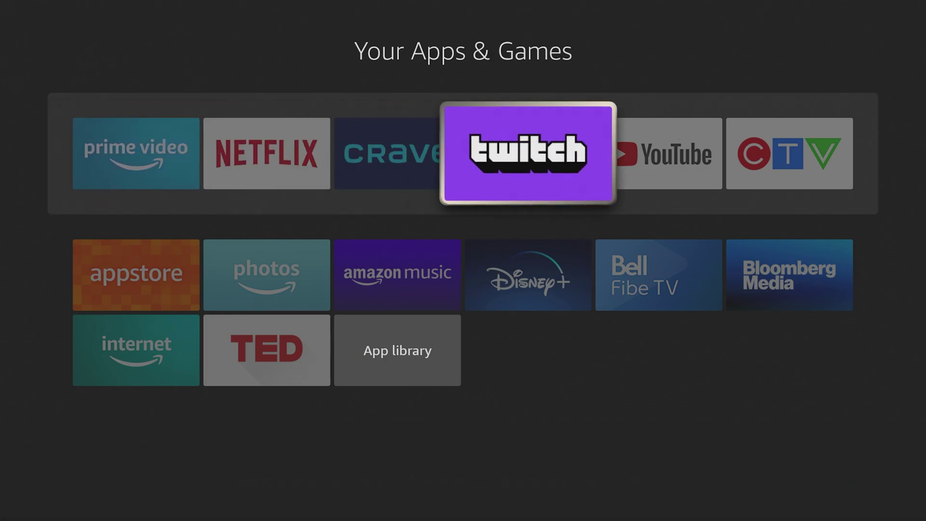
pyautogui.press('Left')
pyautogui.press('Left')
pyautogui.press('Left')
pyautogui.press('Return')
pyautogui.press('Right')
pyautogui.press('Right')
pyautogui.press('Left')
pyautogui.press('Left')
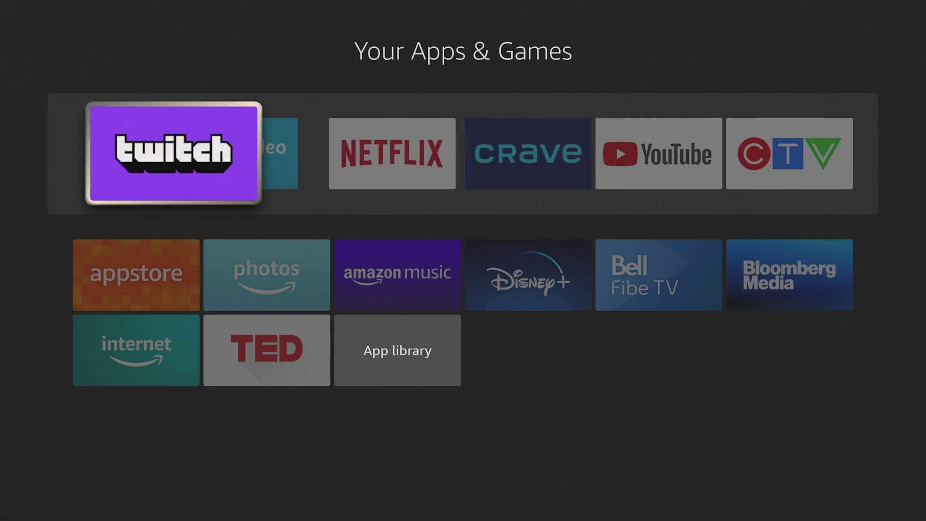
pyautogui.press('Return')
pyautogui.press('Escape')
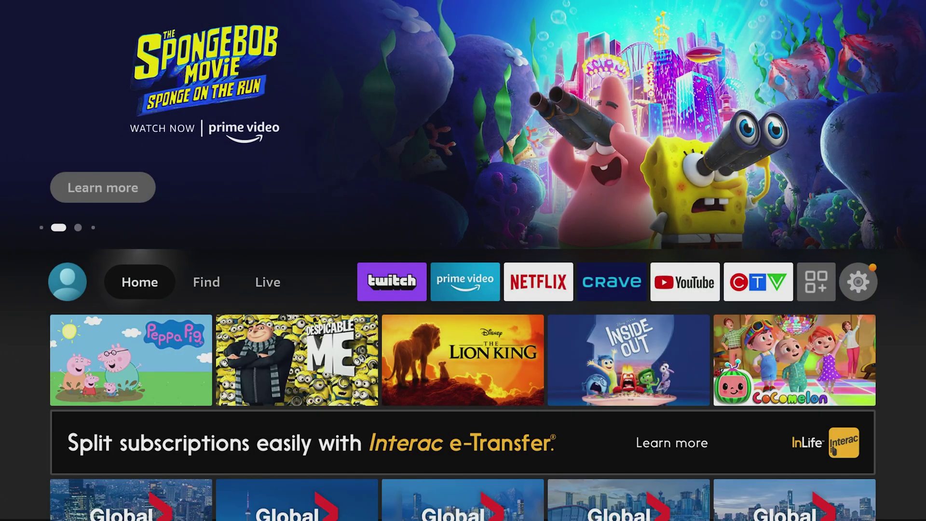
pyautogui.press('Down')
pyautogui.press('Up')
pyautogui.press('Right')
pyautogui.press('Right')
pyautogui.press('Right')
pyautogui.press('Right')
pyautogui.press('Right')
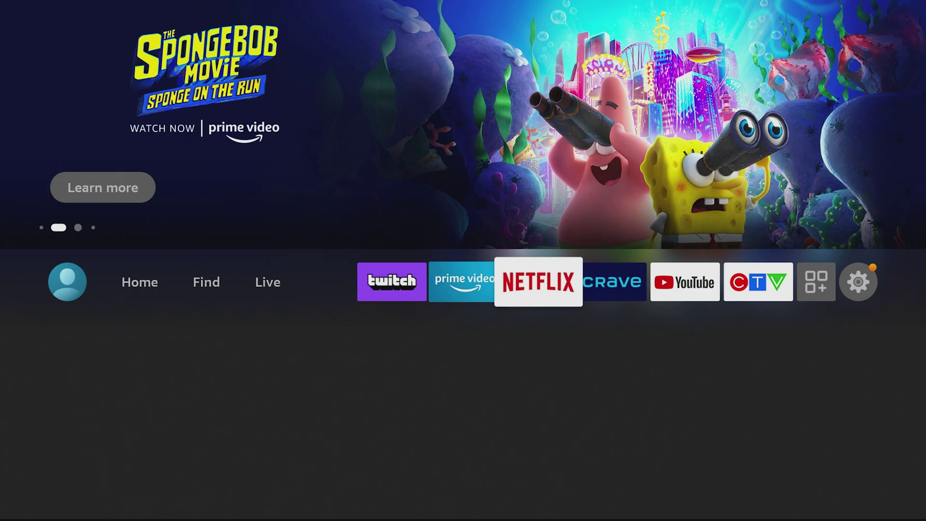
pyautogui.press('Right')
pyautogui.press('Right')
pyautogui.press('Right')
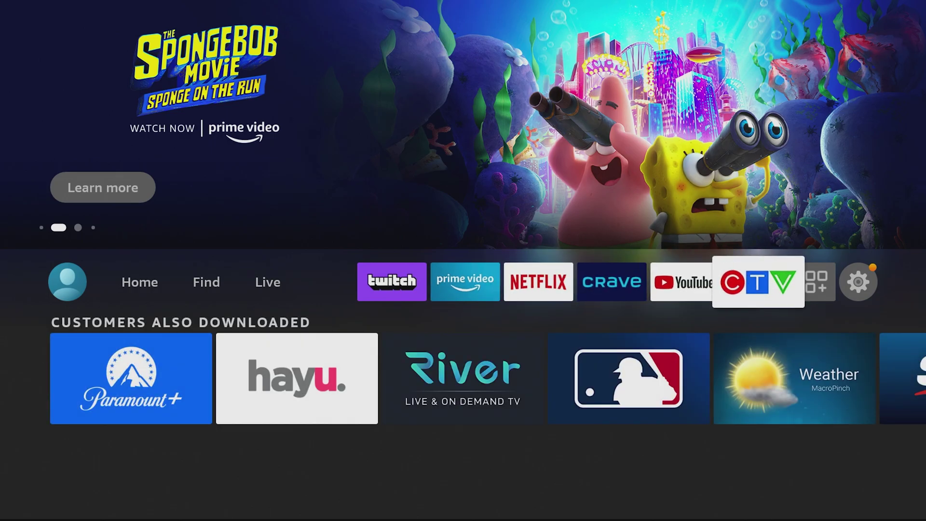
pyautogui.press('Left')
pyautogui.press('Left')
pyautogui.press('Left')
pyautogui.press('Left')
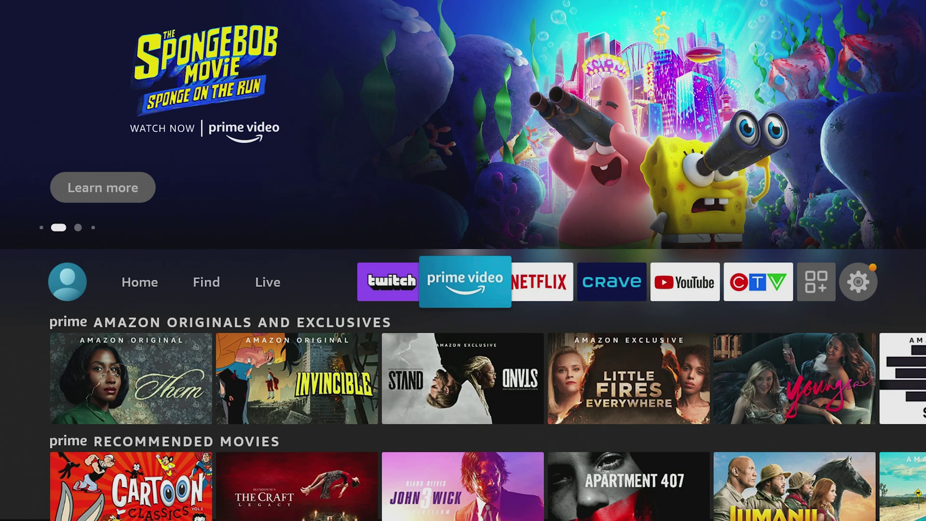
pyautogui.press('Left')
pyautogui.press('Left')
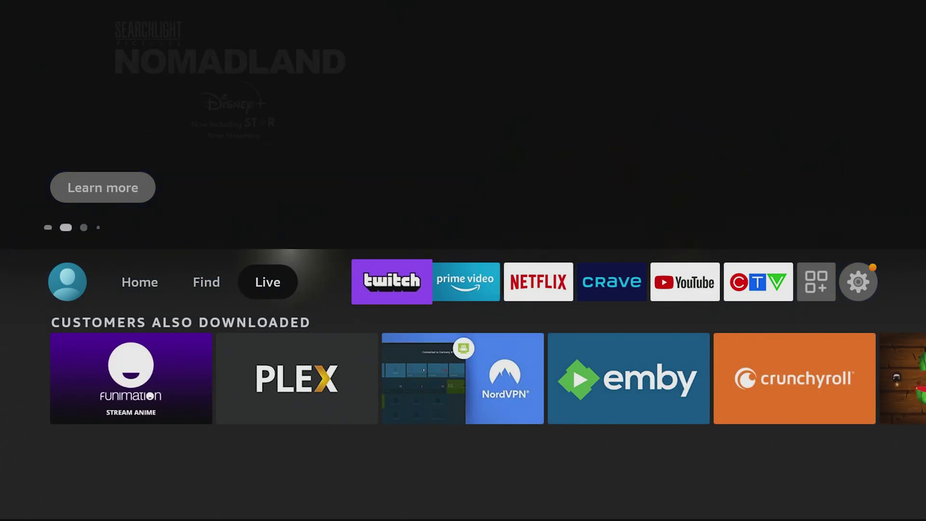
pyautogui.press('Right')
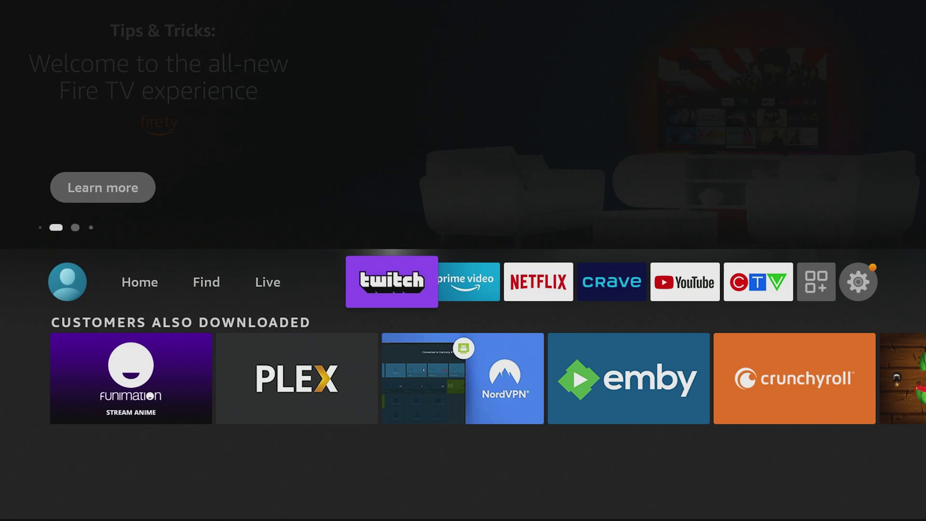
pyautogui.press('Down')
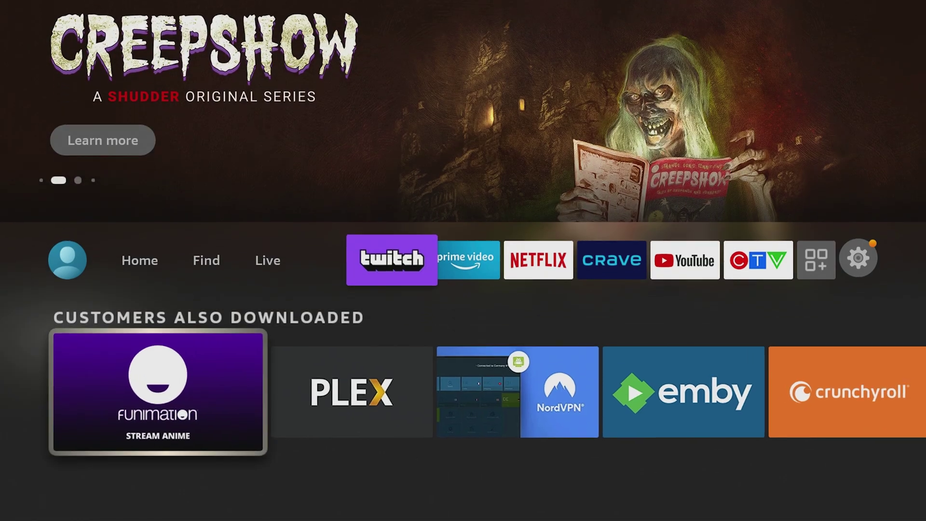
pyautogui.press('Right')
pyautogui.press('Right')
pyautogui.press('Right')
pyautogui.press('Up')
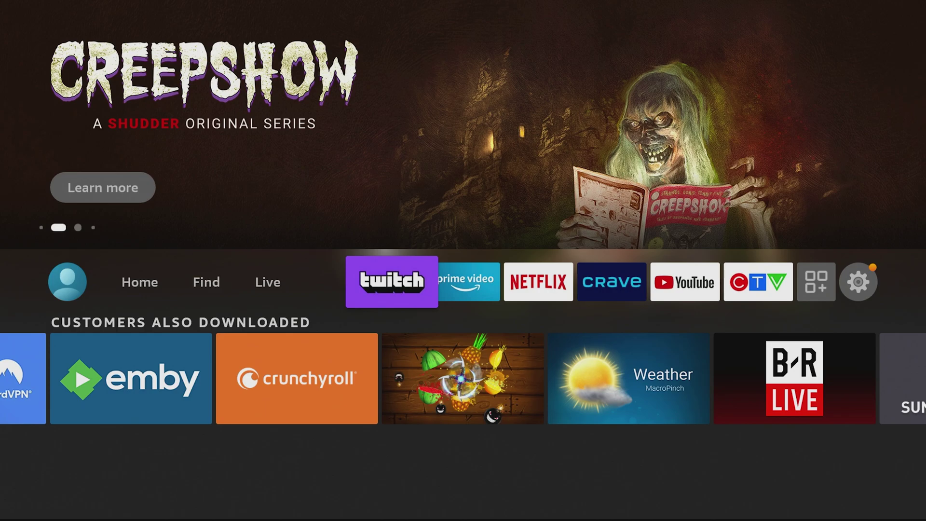
pyautogui.press('Right')
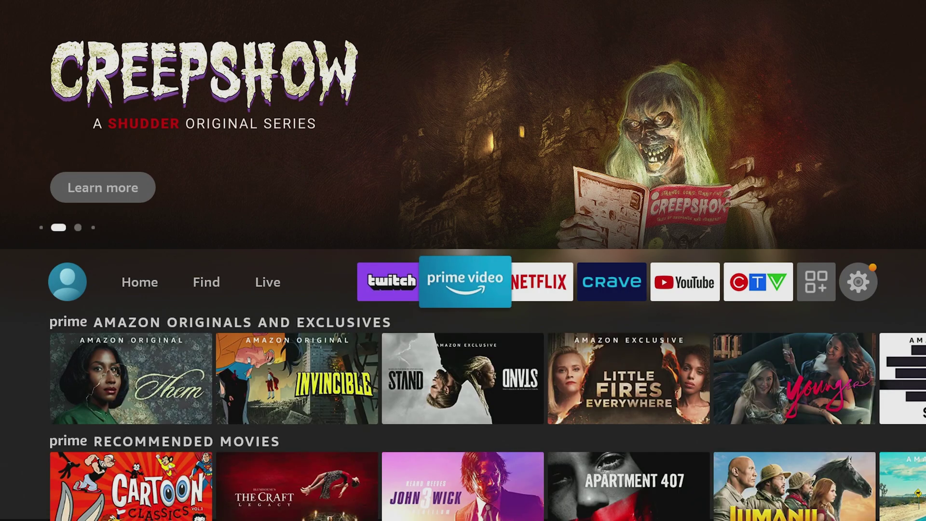
pyautogui.press('Down')
pyautogui.press('Down')
pyautogui.press('Down')
pyautogui.press('Down')
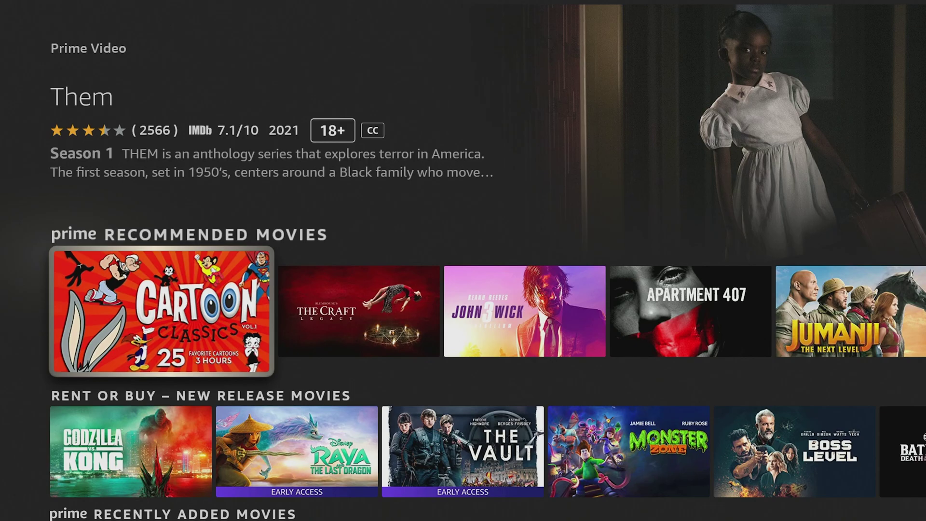
pyautogui.press('Up')
pyautogui.press('Up')
pyautogui.press('Up')
pyautogui.press('Up')
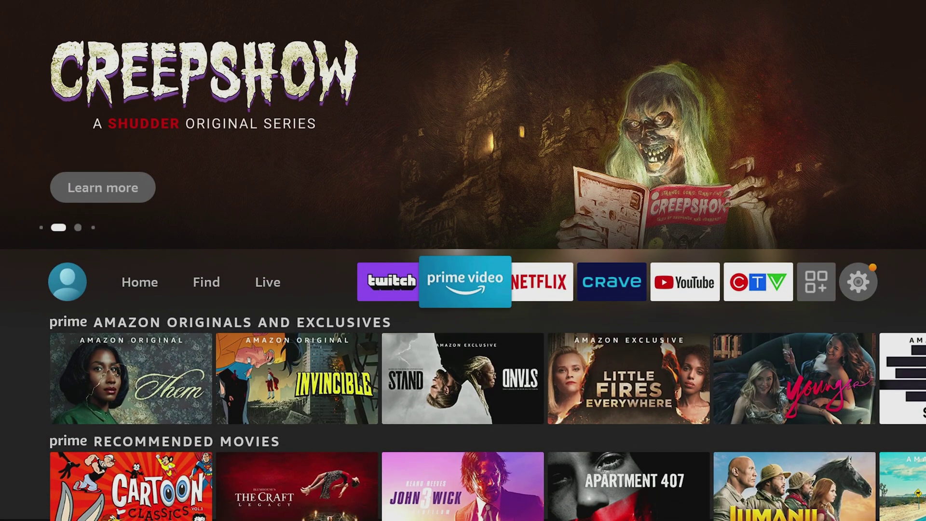
pyautogui.press('Right')
pyautogui.press('Down')
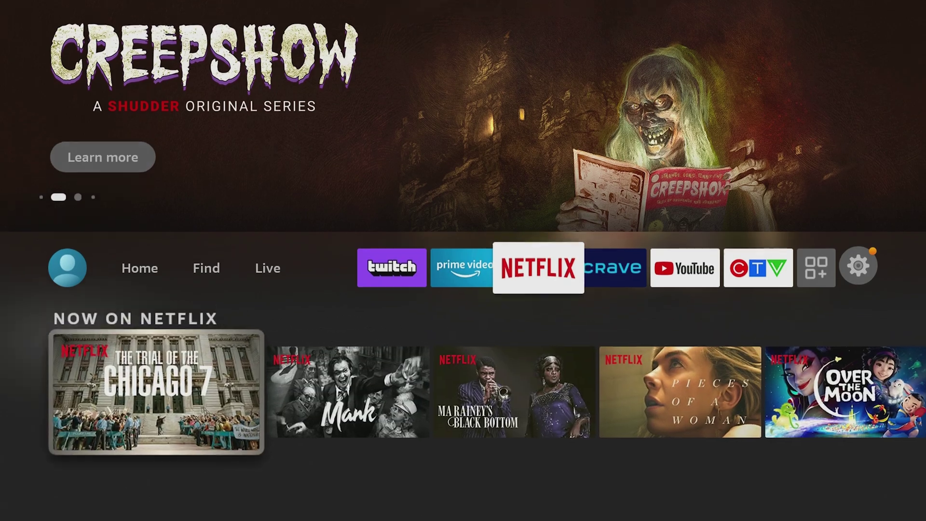
pyautogui.press('Up')
pyautogui.press('Right')
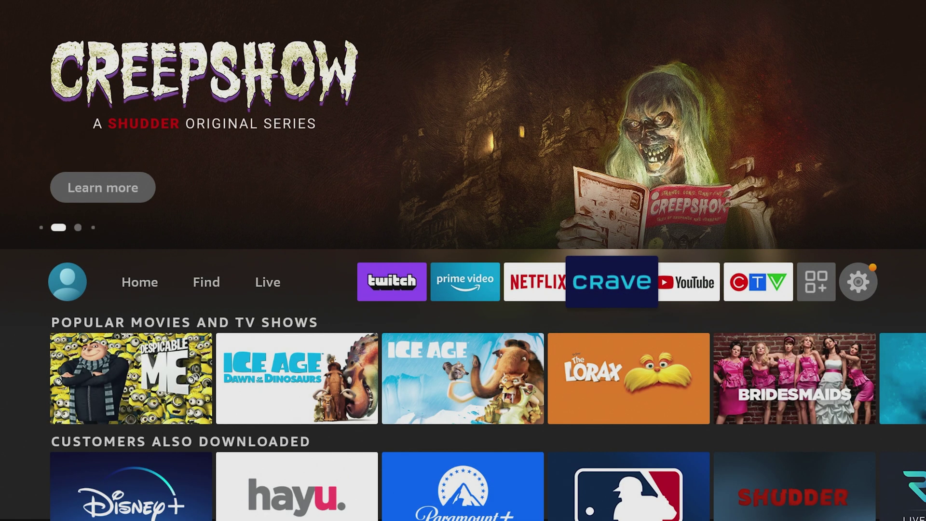
pyautogui.press('Right')
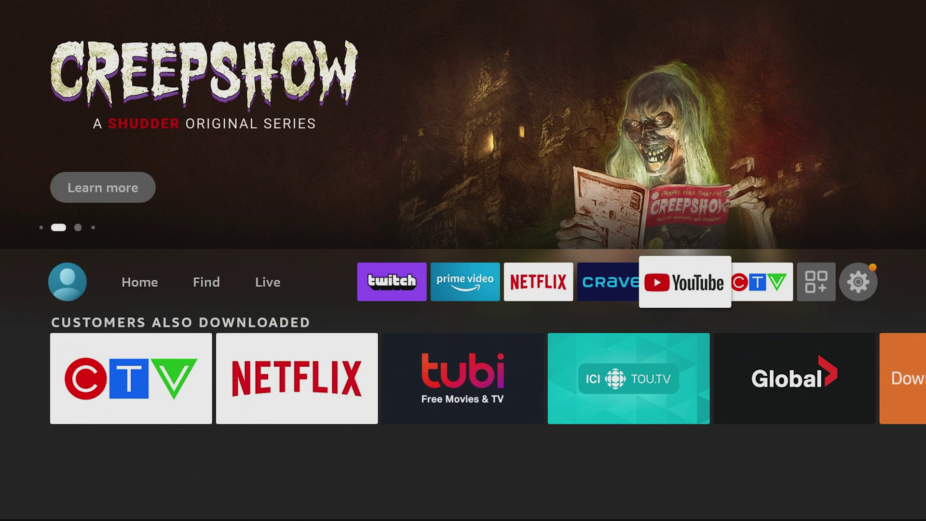
pyautogui.press('Right')
pyautogui.press('Left')
pyautogui.press('Left')
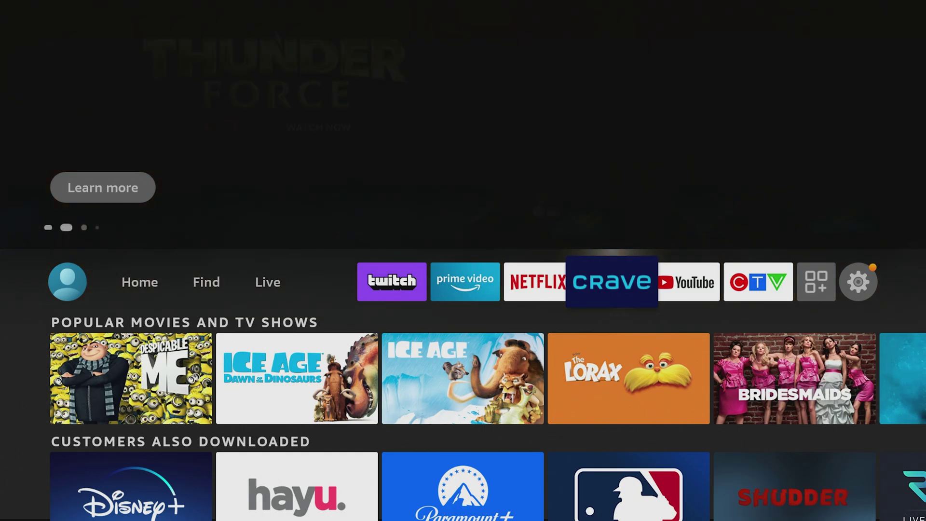
pyautogui.press('Left')
pyautogui.press('Left')
pyautogui.press('Left')
pyautogui.press('Left')
pyautogui.press('Left')
pyautogui.press('Left')
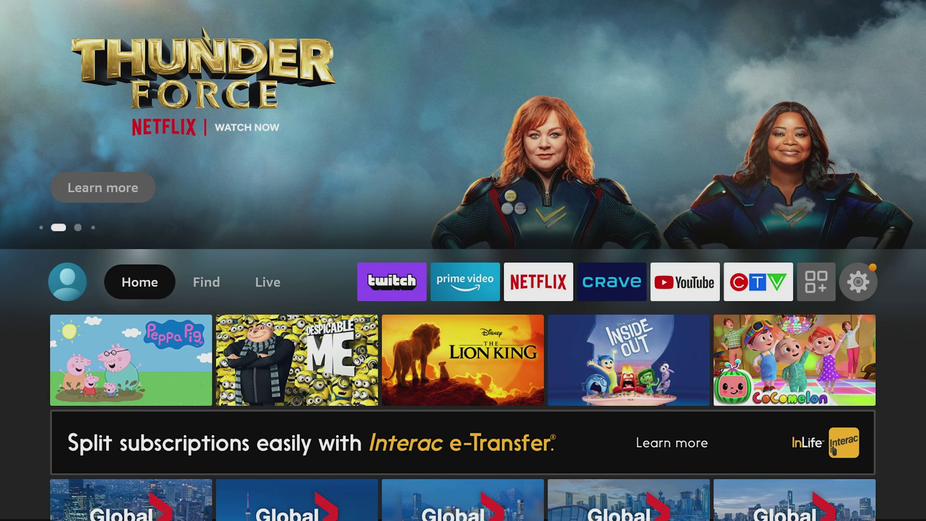
# Focus the profile avatar to reveal the existing profile and the Add Profile option.
pyautogui.press('Left')
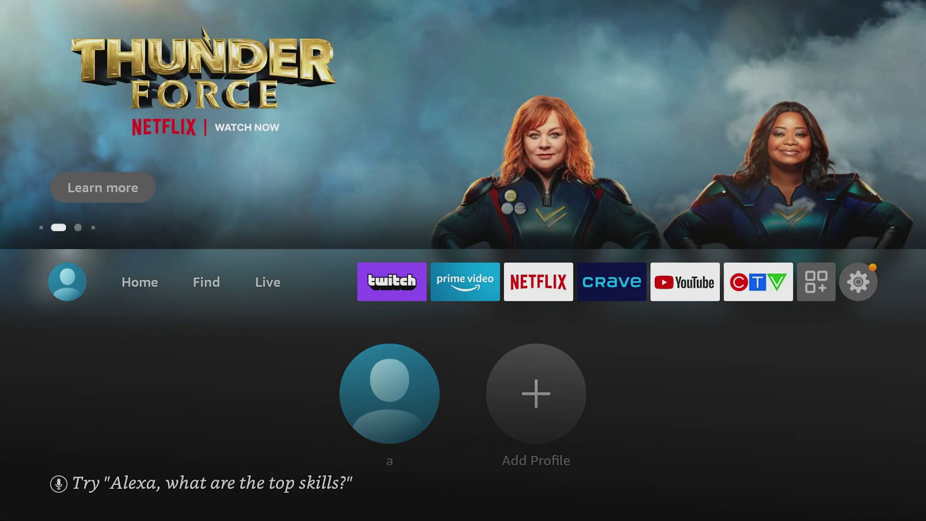
# Open the full Settings menu from quick settings and highlight Account & Profile Settings.
pyautogui.press('Right')
pyautogui.press('Right')
pyautogui.press('Right')
pyautogui.press('Right')
pyautogui.press('Right')
pyautogui.press('Right')
pyautogui.press('Right')
pyautogui.press('Right')
pyautogui.press('Right')
pyautogui.press('Right')
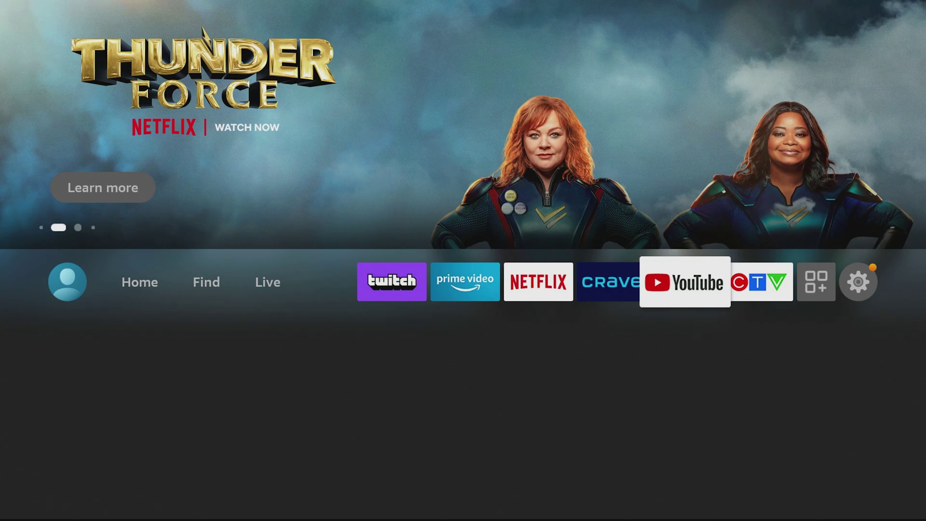
pyautogui.press('Right')
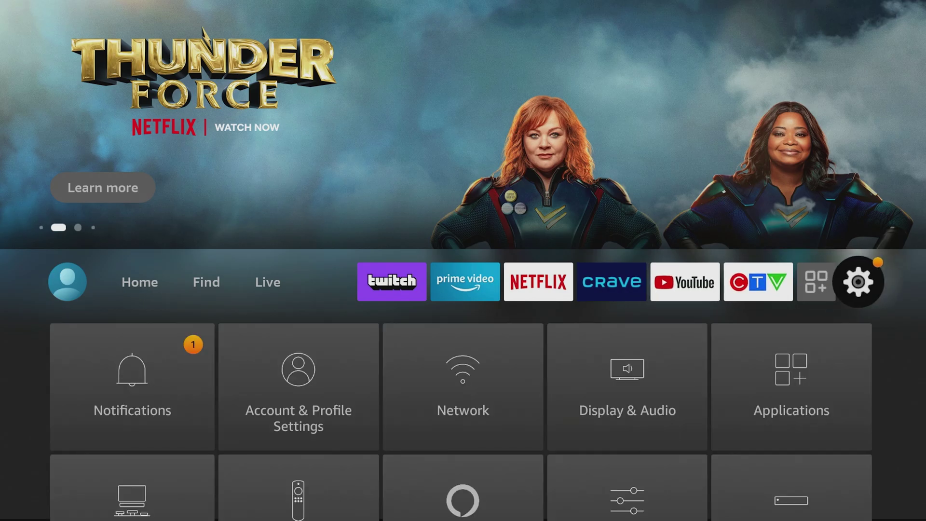
pyautogui.press('Home')
pyautogui.press('Right')
pyautogui.press('Right')
pyautogui.press('Right')
pyautogui.press('Right')
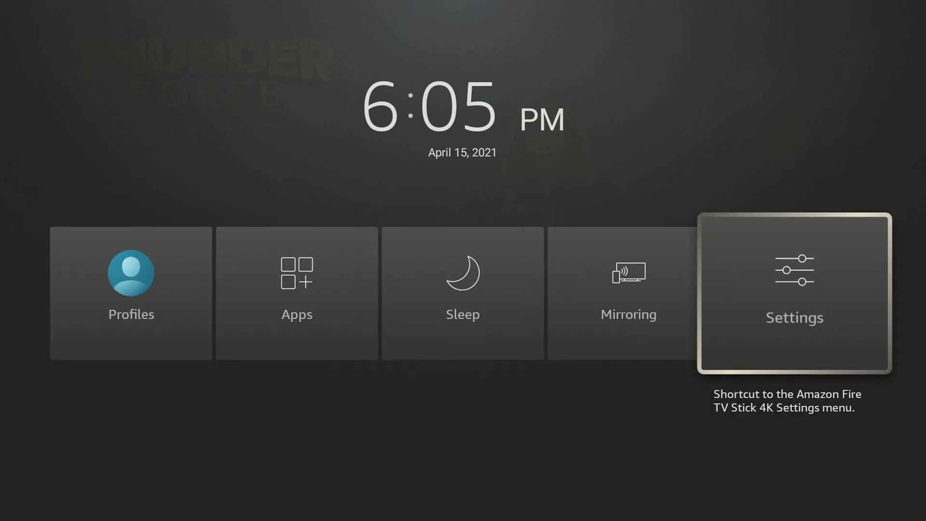
pyautogui.press('Return')
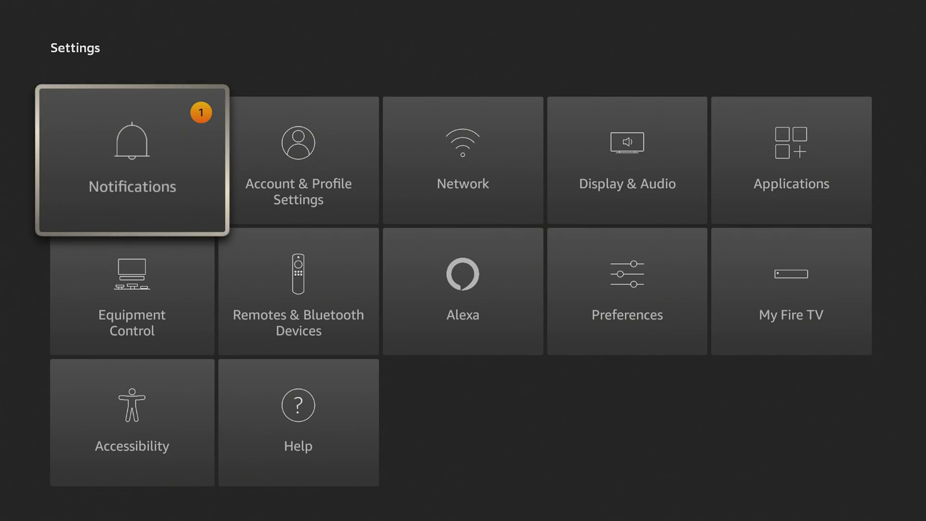
pyautogui.press('Right')
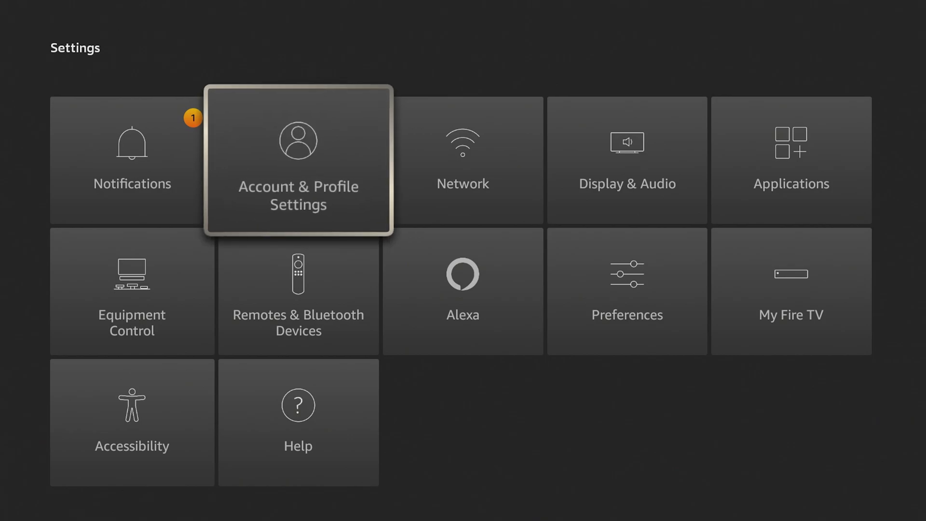
# Go to Account & Profile Settings > Amazon Account > Deregister to raise the confirmation.
pyautogui.press('Return')
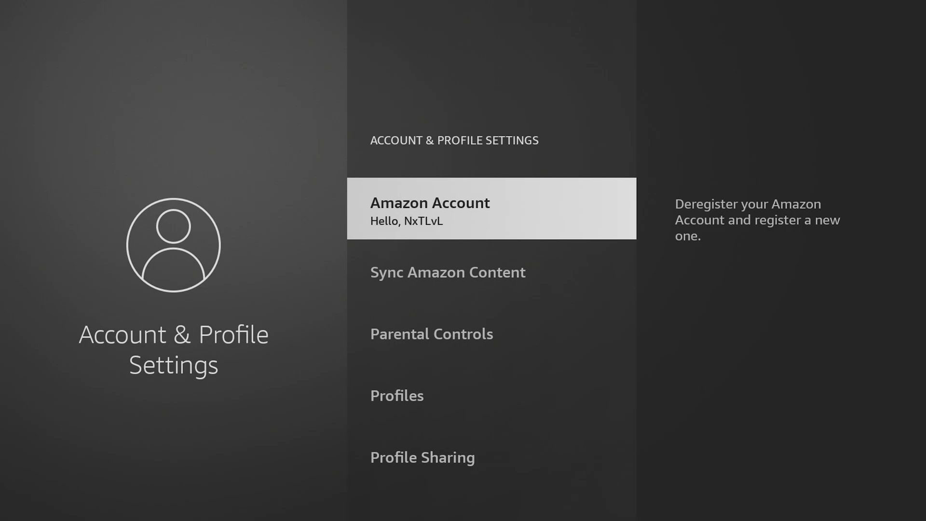
pyautogui.press('Return')
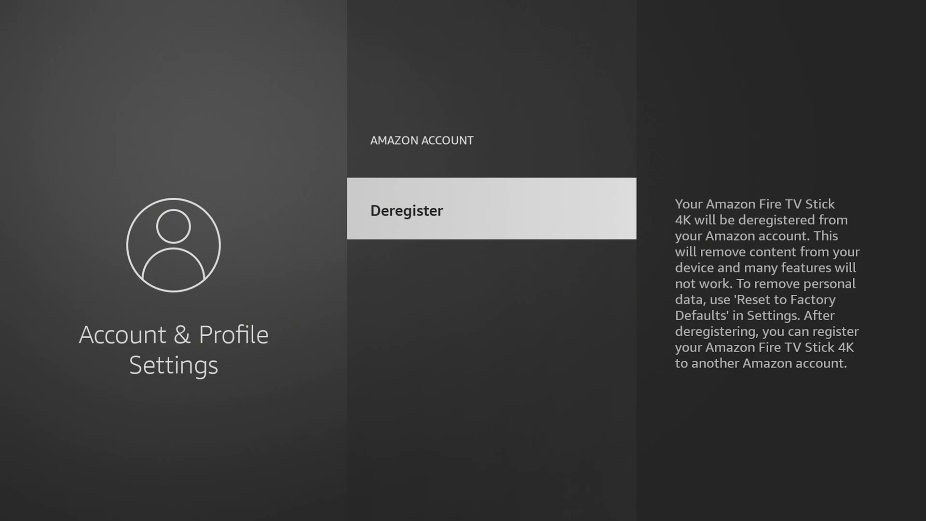
pyautogui.press('Return')
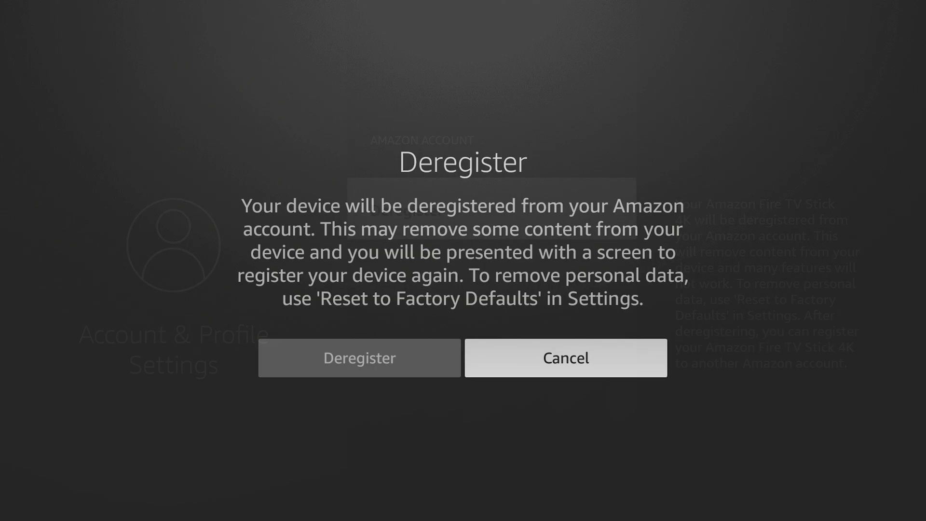
# Reopen the Deregister dialog and confirm removing the device from the Amazon account.
pyautogui.press('Left')
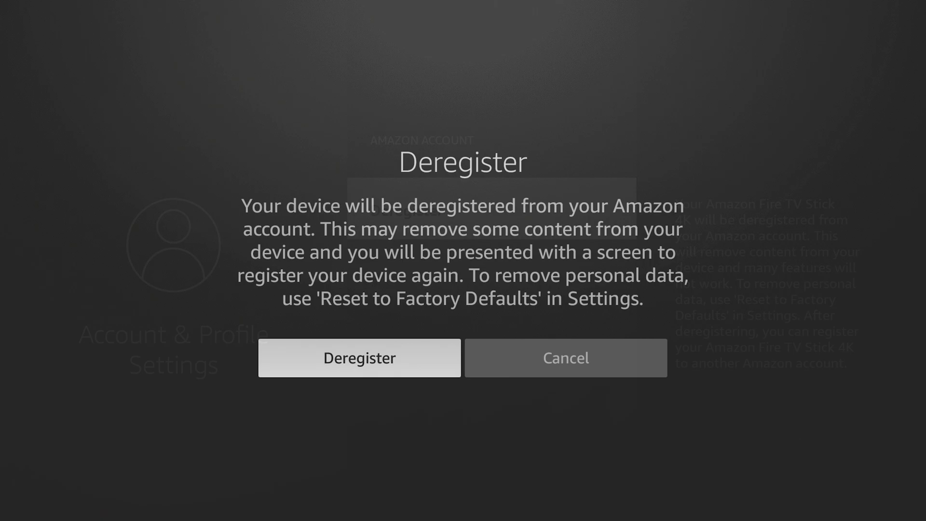
pyautogui.press('Escape')
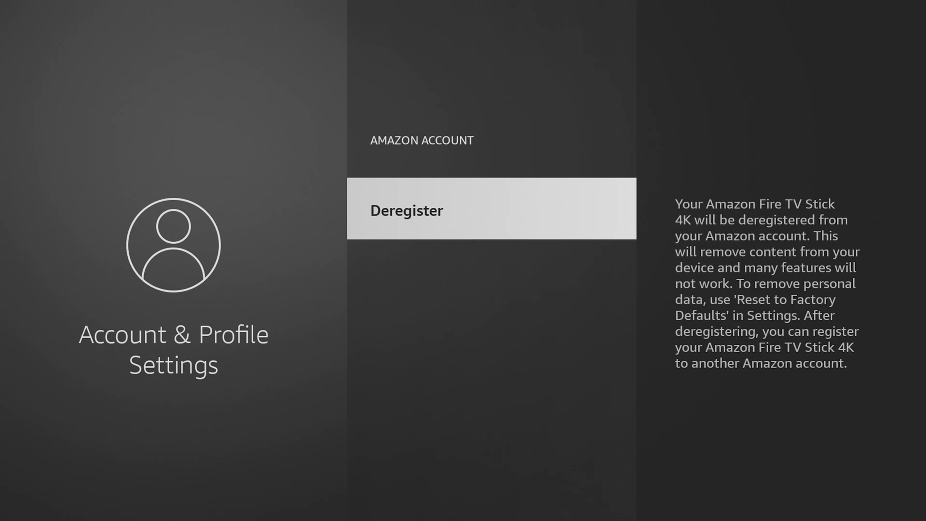
pyautogui.press('Return')
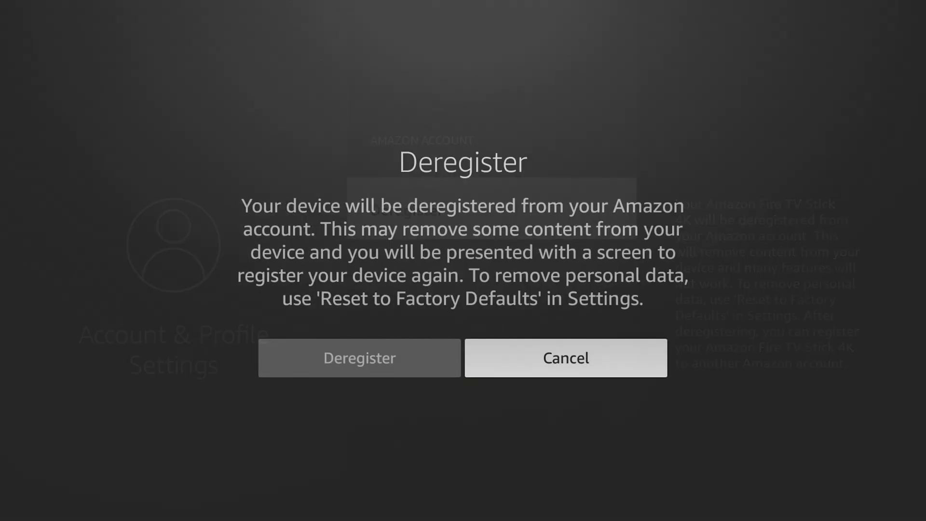
pyautogui.press('Left')
pyautogui.press('Return')
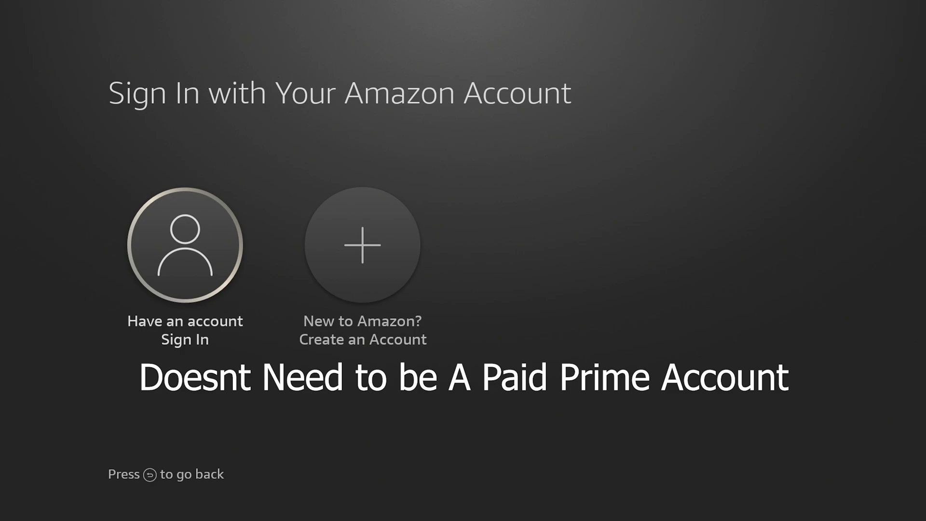
# Choose 'Have an account / Sign In' to get an activation code for amazon.ca/code.
pyautogui.press('Return')
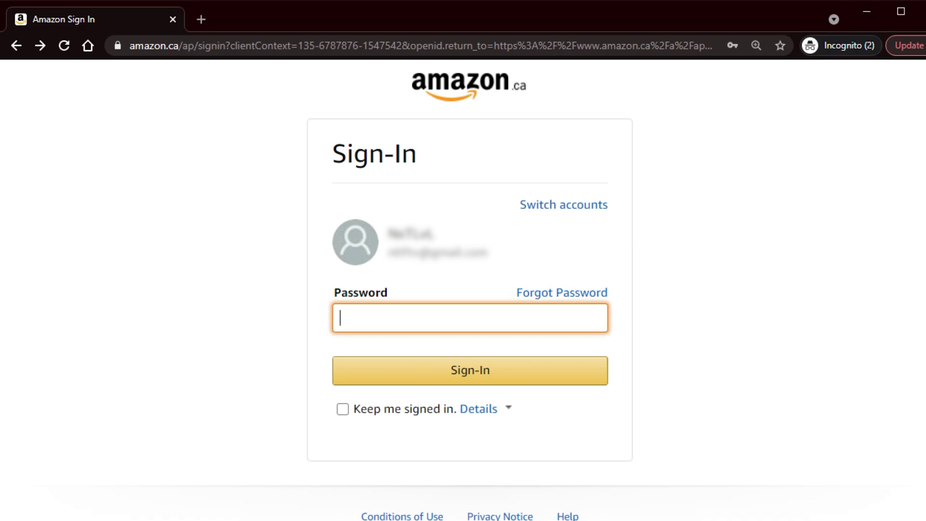
# Sign in to amazon.ca with the account password and submit the activation code shown on the TV.
pyautogui.write('•••••••••')
pyautogui.press('Return')
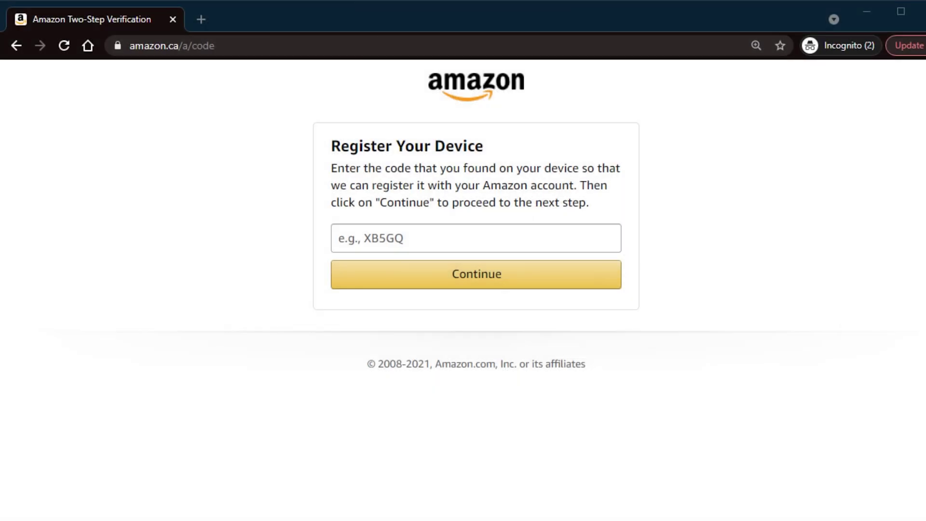
pyautogui.click(476, 238)
pyautogui.write('fykfzy')
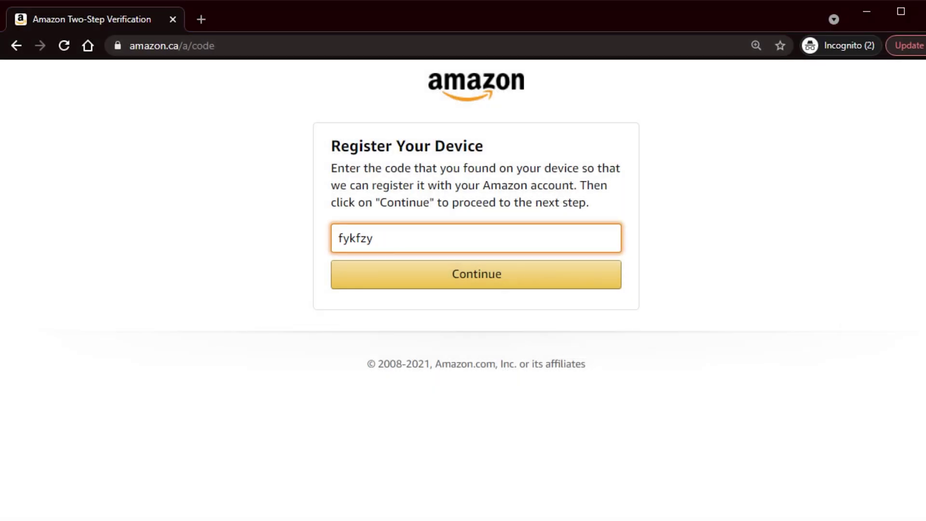
pyautogui.press('Return')
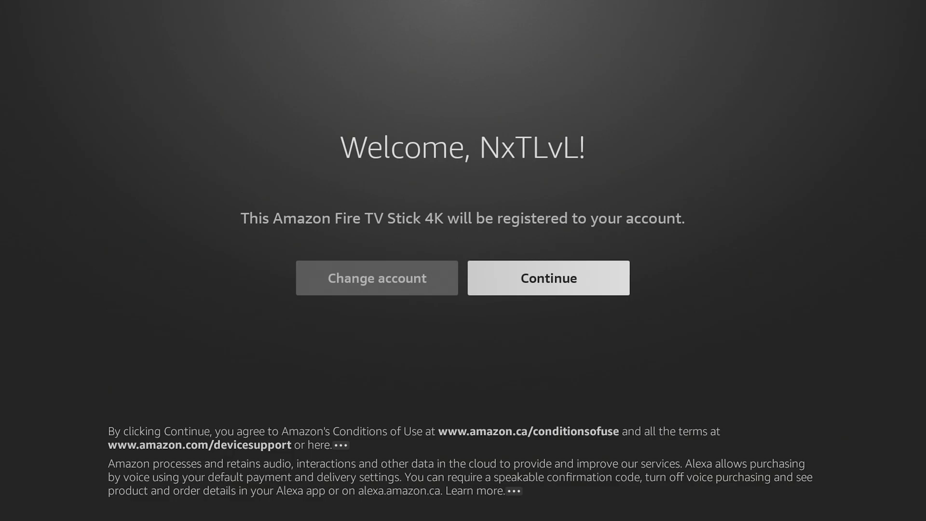
# Accept registering the Fire TV Stick 4K on the Welcome screen to reach Who's Watching.
pyautogui.press('Return')
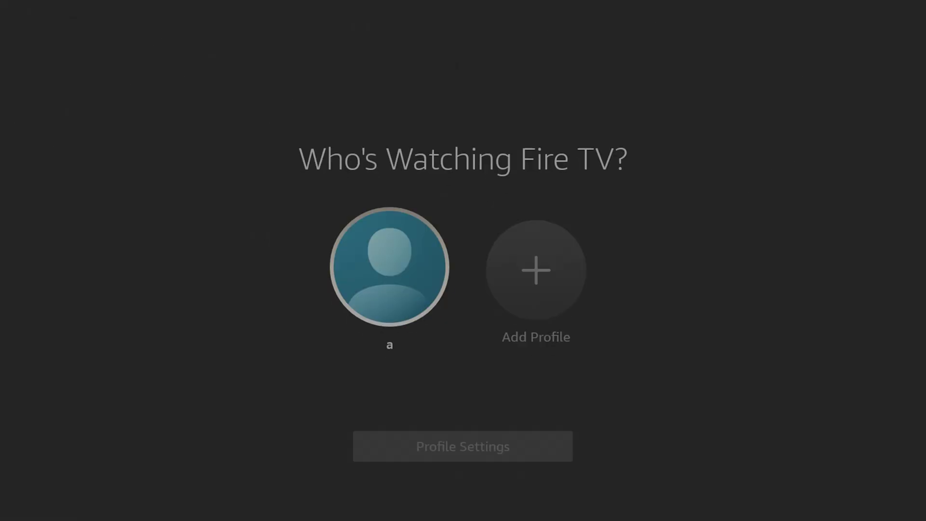
# Look over the profile and Amazon Account options, then back out to the main settings grid.
pyautogui.press('Right')
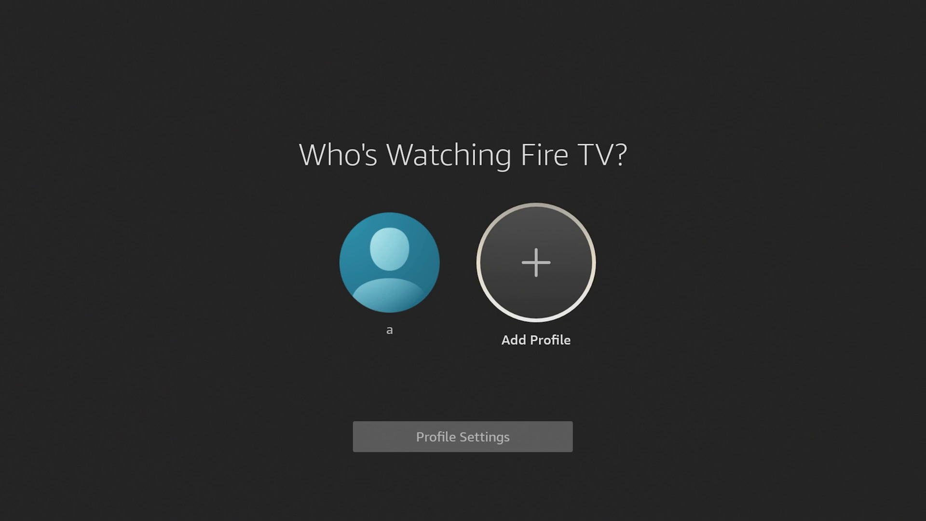
pyautogui.press('Left')
pyautogui.press('Right')
pyautogui.press('Left')
pyautogui.press('Right')
pyautogui.press('Left')
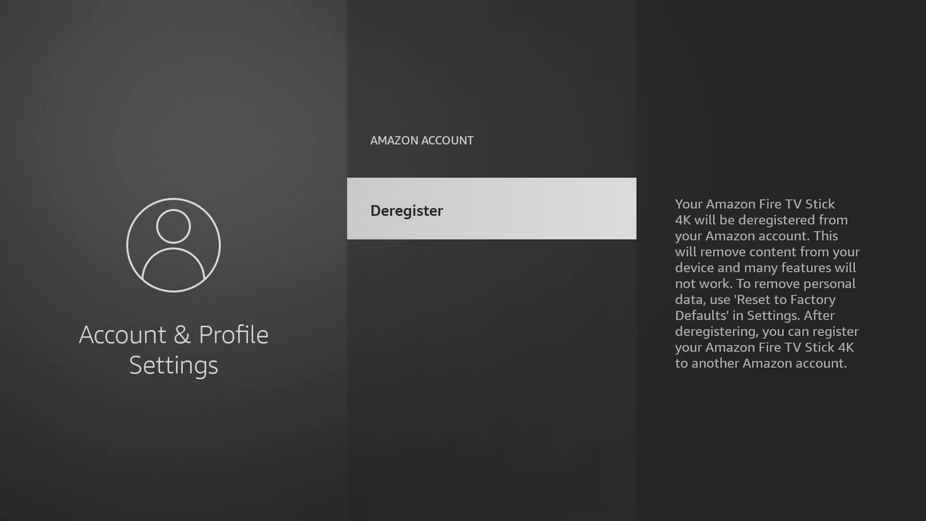
pyautogui.press('Escape')
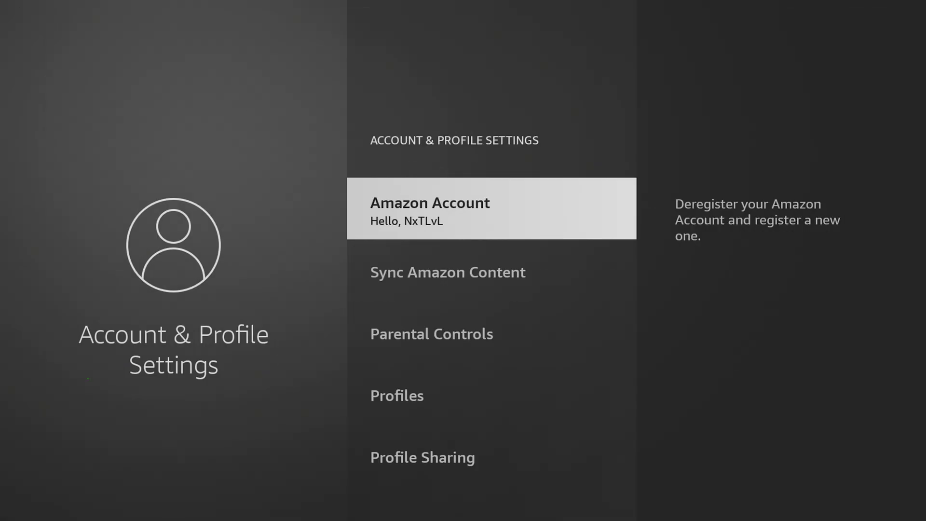
pyautogui.press('Escape')
# Peek at Remotes & Bluetooth Devices, then open the Equipment Control settings.
pyautogui.press('Down')
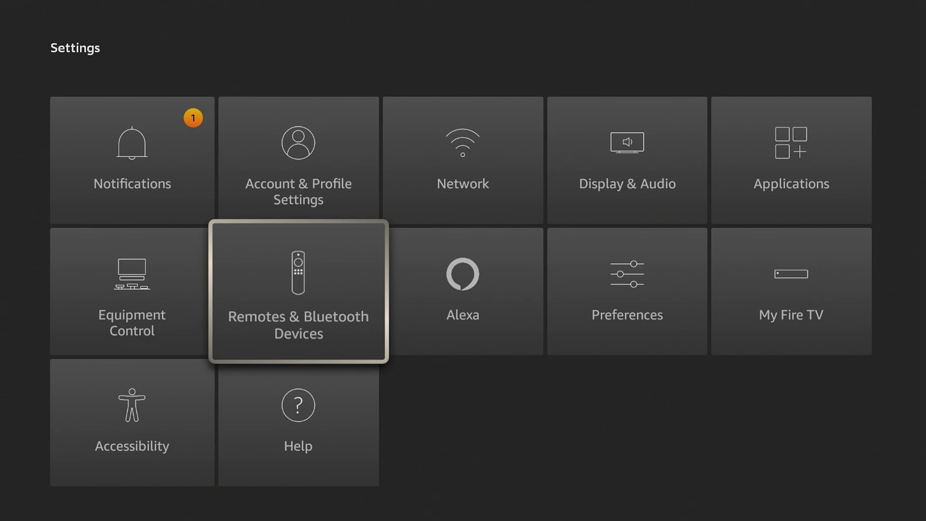
pyautogui.press('Up')
pyautogui.press('Down')
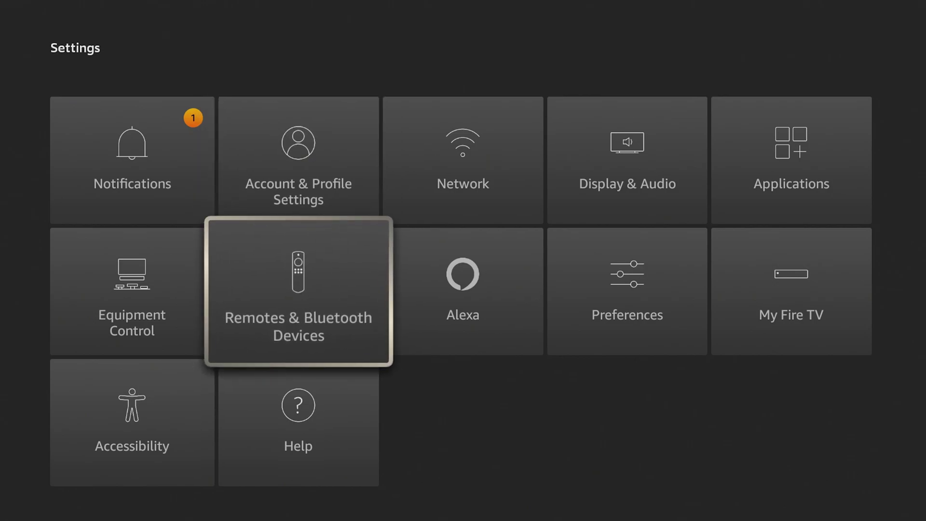
pyautogui.press('Return')
pyautogui.press('Escape')
pyautogui.press('Left')
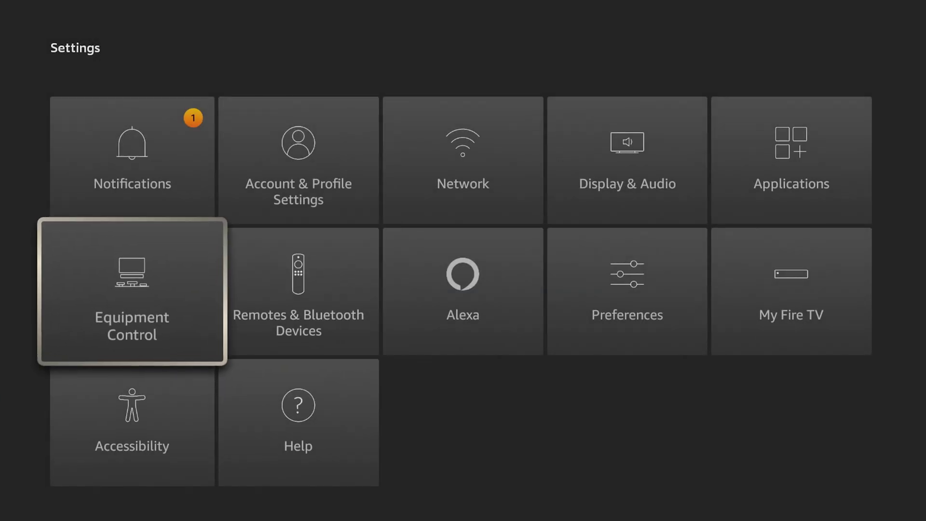
pyautogui.press('Return')
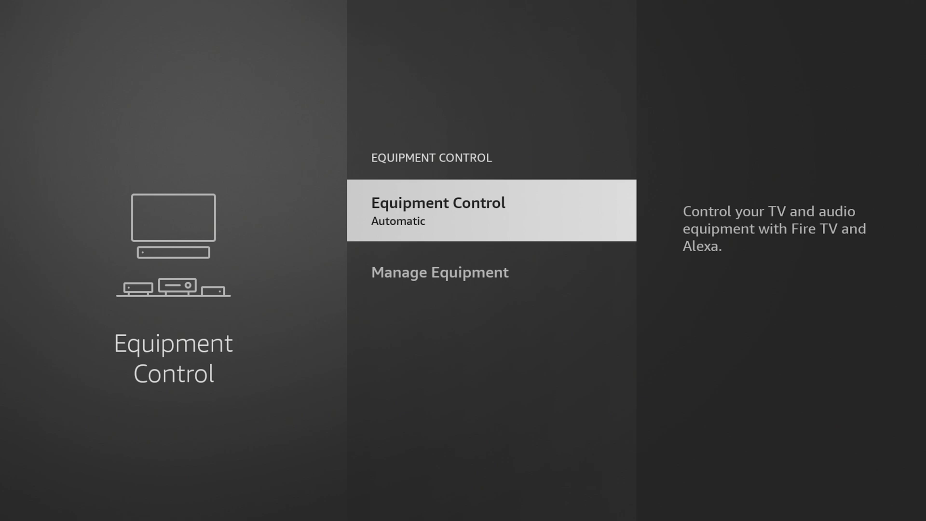
# Review the Equipment Control mode choices and keep it on Automatic.
pyautogui.press('Return')
pyautogui.press('Down')
pyautogui.press('Down')
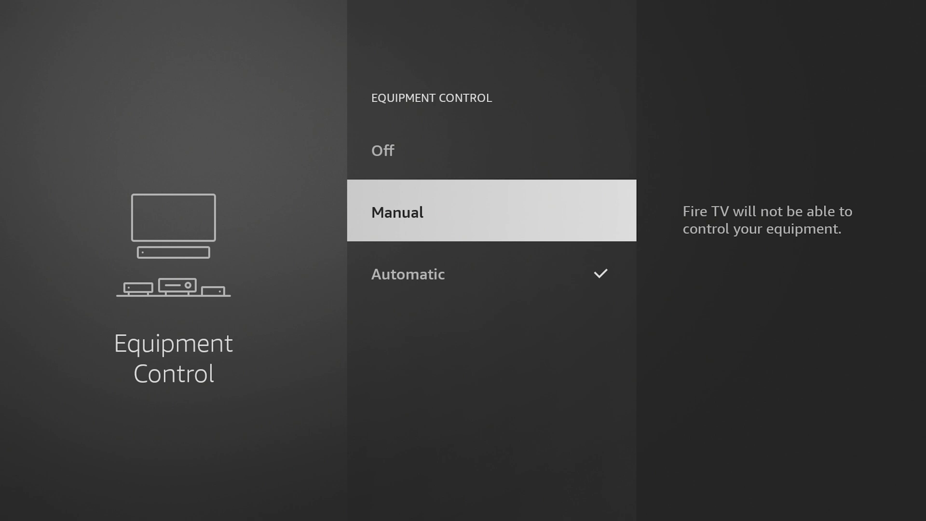
pyautogui.press('Return')
pyautogui.press('Return')
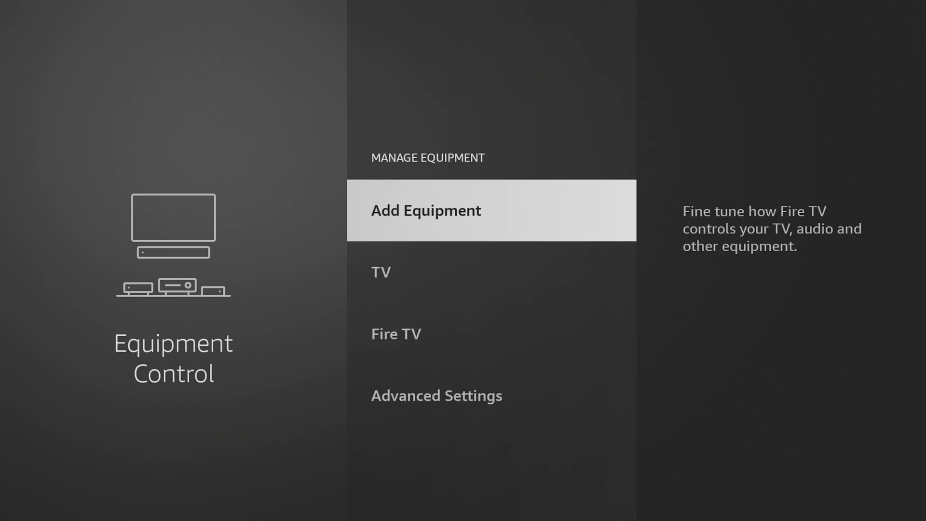
# Add a Soundbar under Manage Equipment > Add Equipment and continue to the brand question.
pyautogui.press('Down')
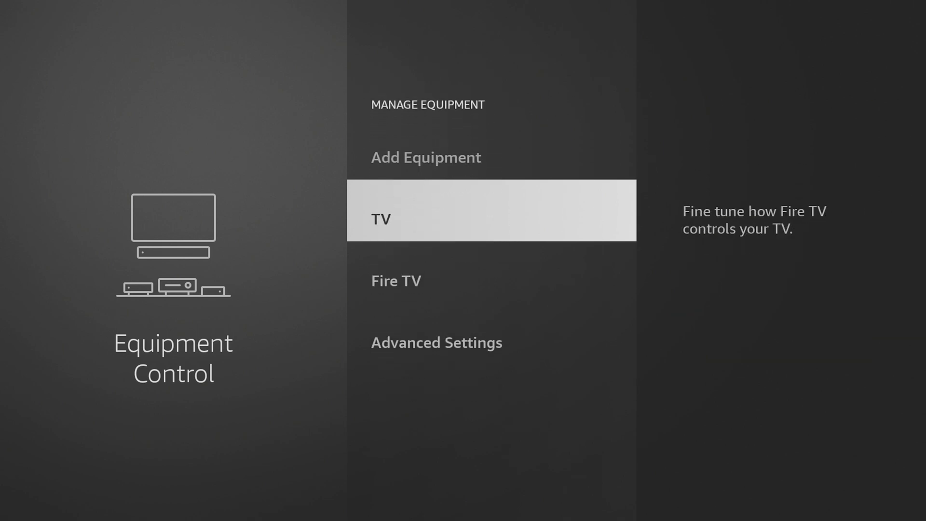
pyautogui.press('Up')
pyautogui.press('Return')
pyautogui.press('Down')
pyautogui.press('Down')
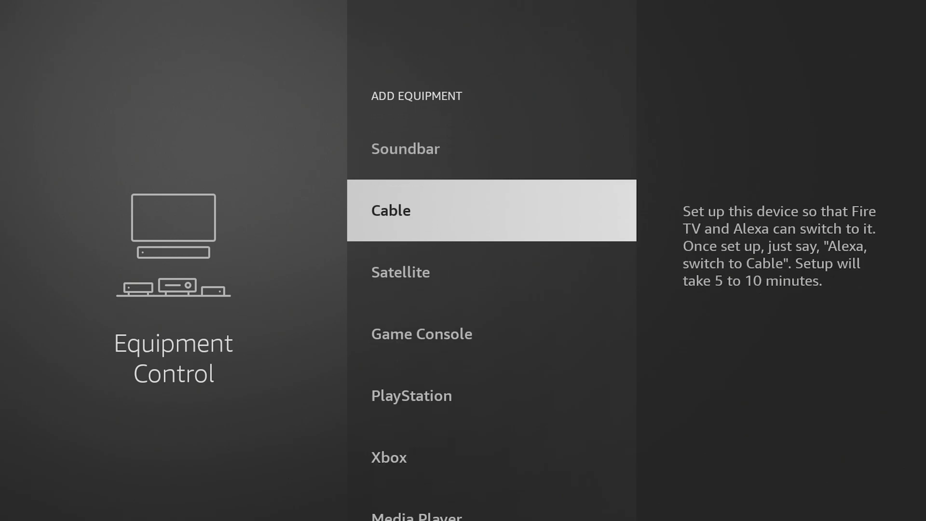
pyautogui.press('Down')
pyautogui.press('Down')
pyautogui.press('Up')
pyautogui.press('Up')
pyautogui.press('Up')
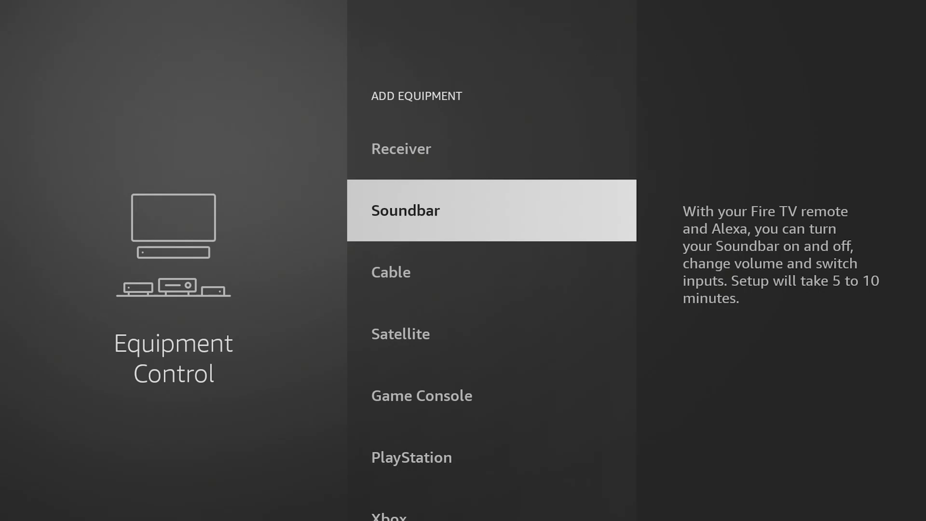
pyautogui.press('Return')
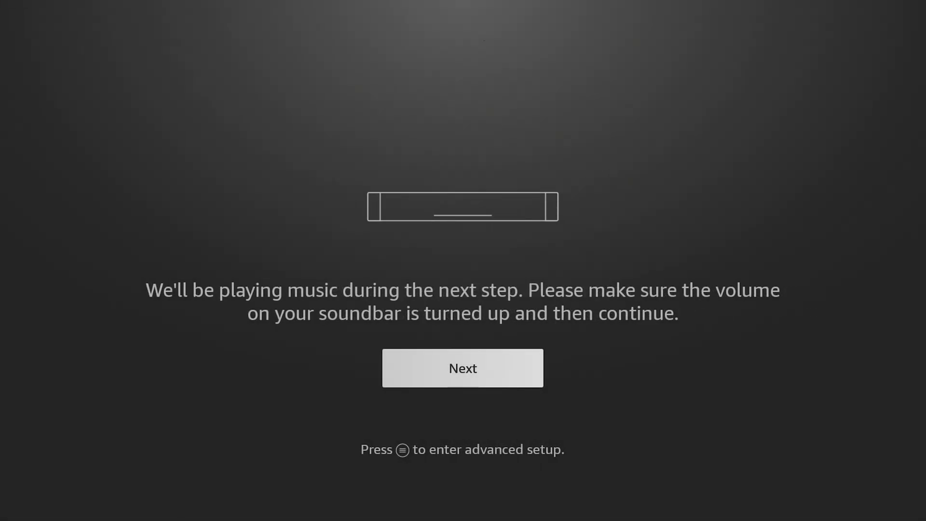
pyautogui.press('Return')
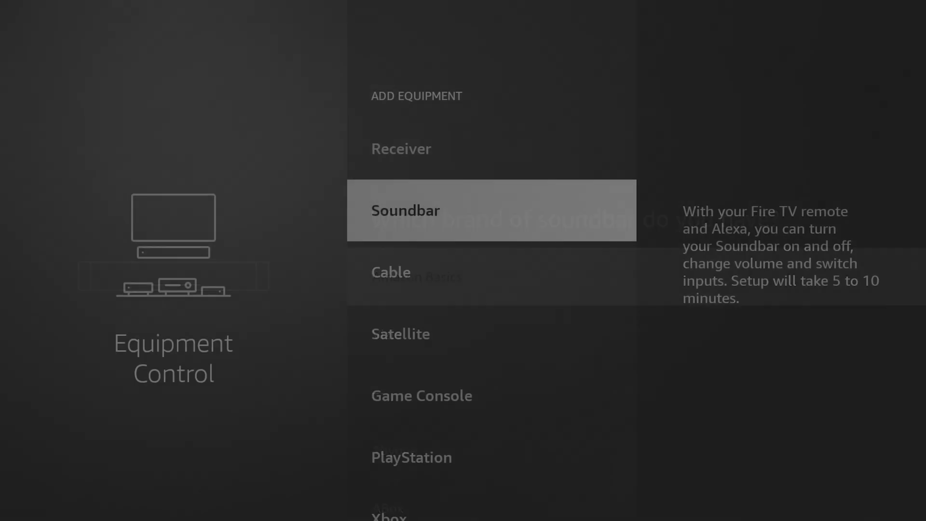
# Return to the Home screen and move along the app row to the all-apps entry.
pyautogui.press('Home')
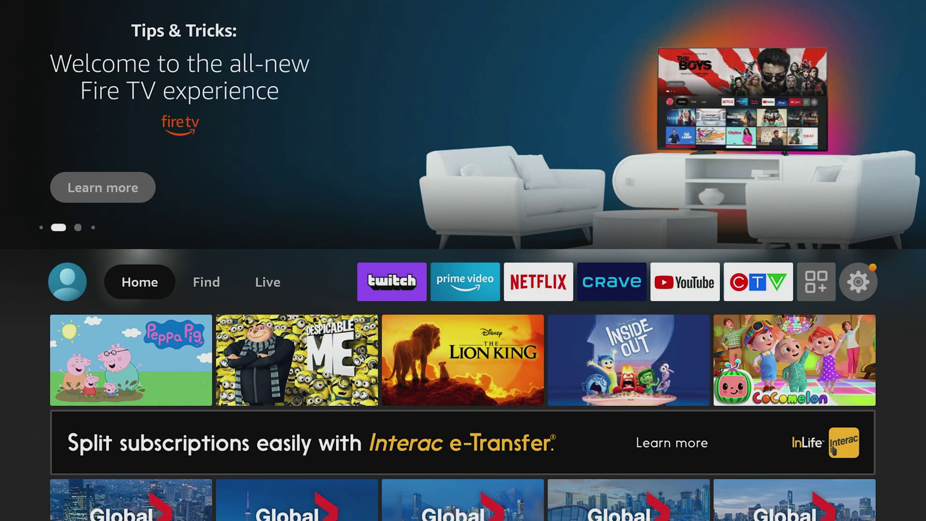
pyautogui.press('Right')
pyautogui.press('Right')
pyautogui.press('Right')
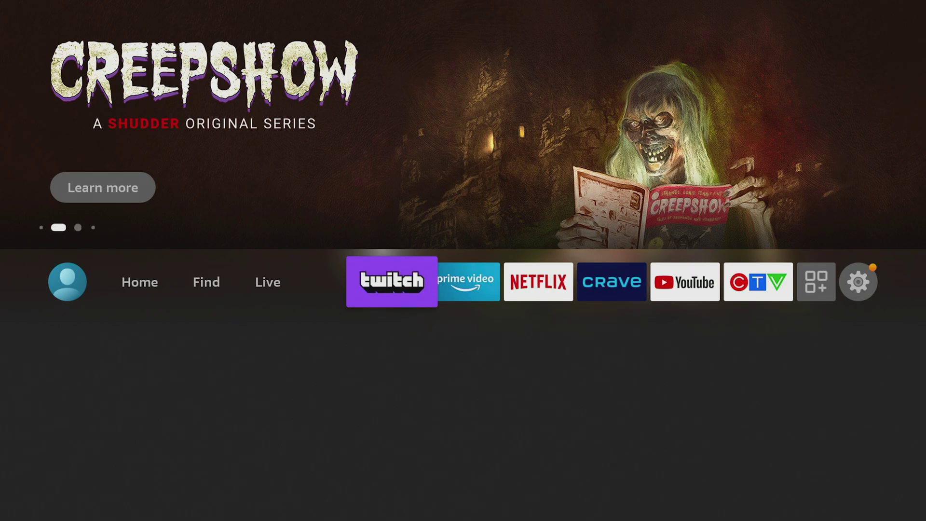
pyautogui.press('Right')
pyautogui.press('Right')
pyautogui.press('Right')
pyautogui.press('Right')
pyautogui.press('Right')
pyautogui.press('Right')
pyautogui.press('Right')
pyautogui.press('Left')
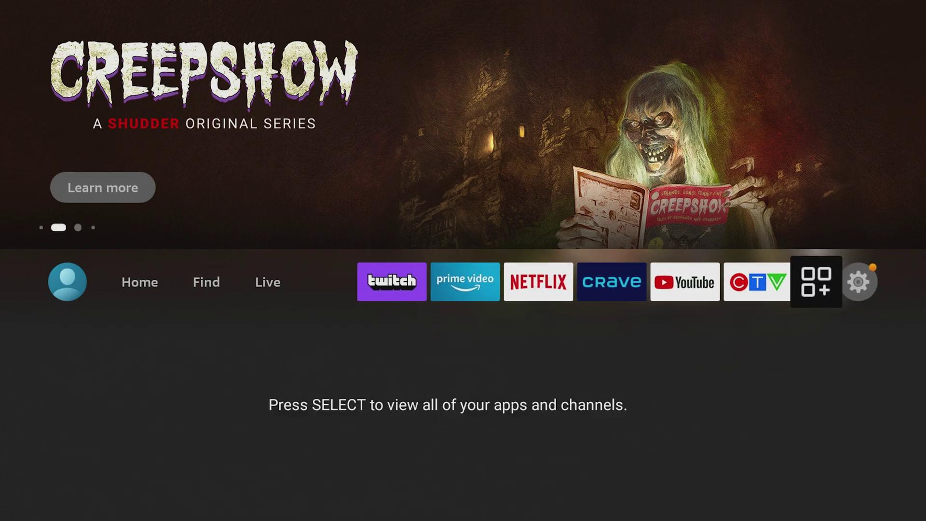
pyautogui.press('Left')
pyautogui.press('Left')
pyautogui.press('Left')
pyautogui.press('Left')
pyautogui.press('Left')
pyautogui.press('Left')
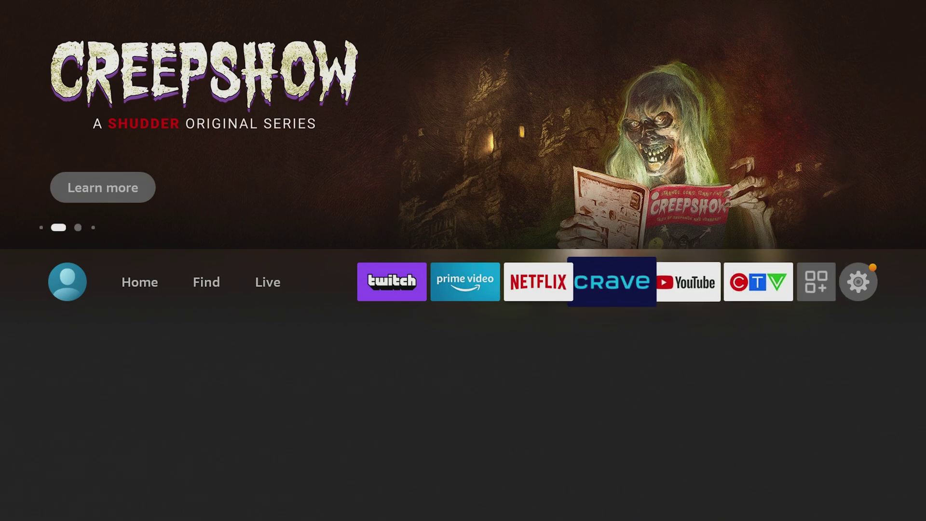
pyautogui.press('Right')
pyautogui.press('Right')
pyautogui.press('Right')
pyautogui.press('Right')
pyautogui.press('Right')
pyautogui.press('Right')
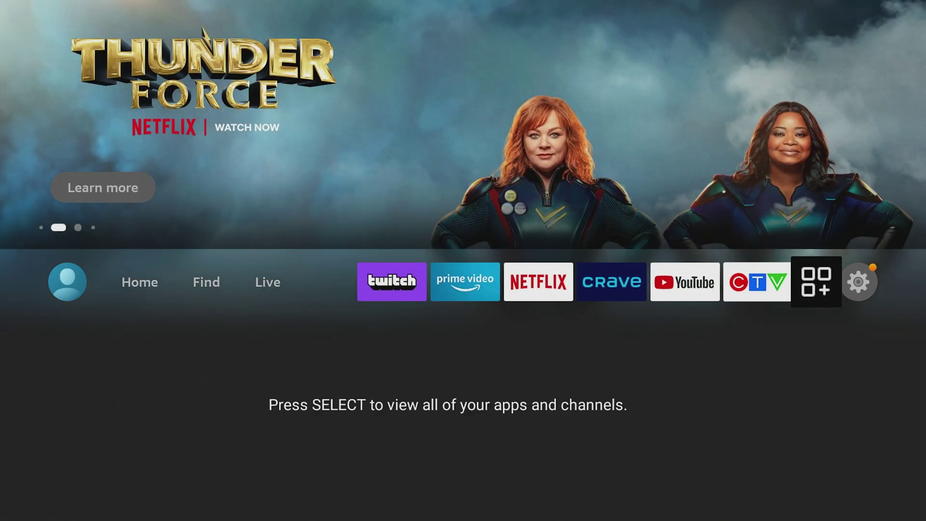
# Open Your Apps & Games and move the internet app into the top row's first slot.
pyautogui.press('Return')
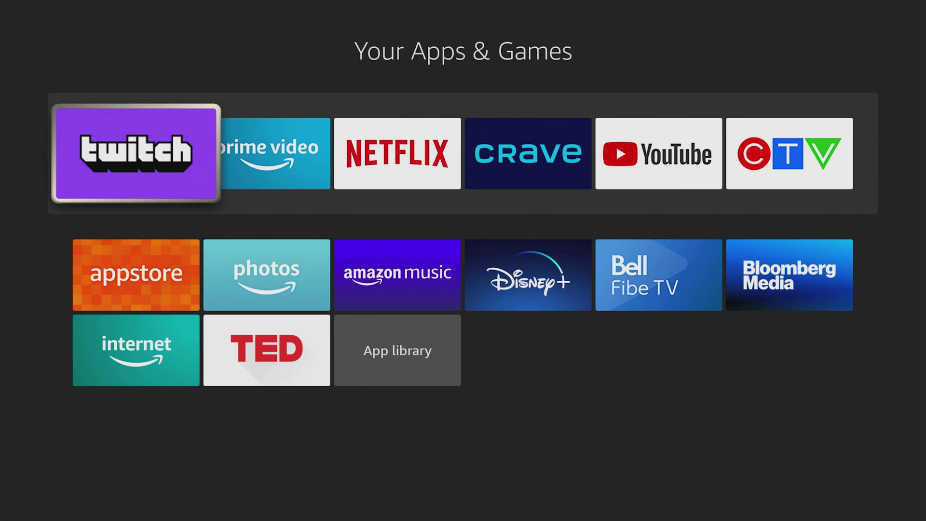
pyautogui.press('Down')
pyautogui.press('Down')
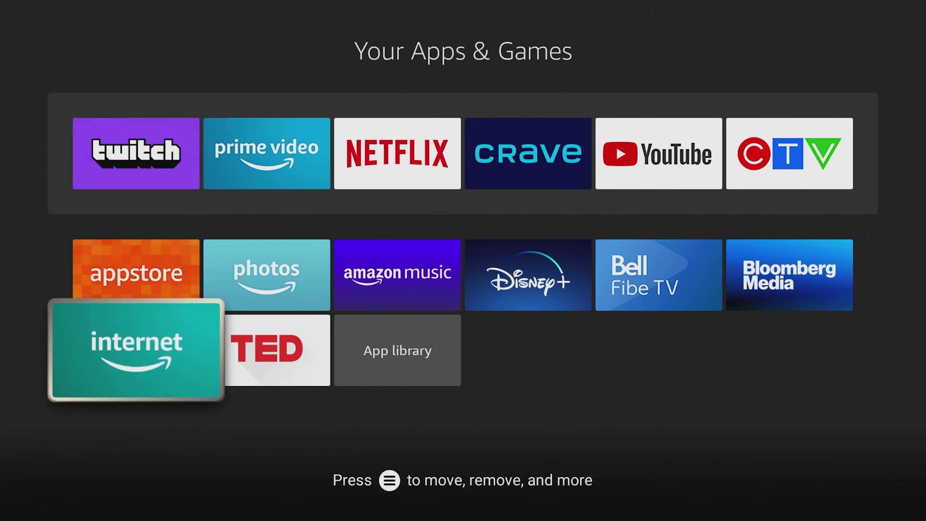
pyautogui.press('Menu')
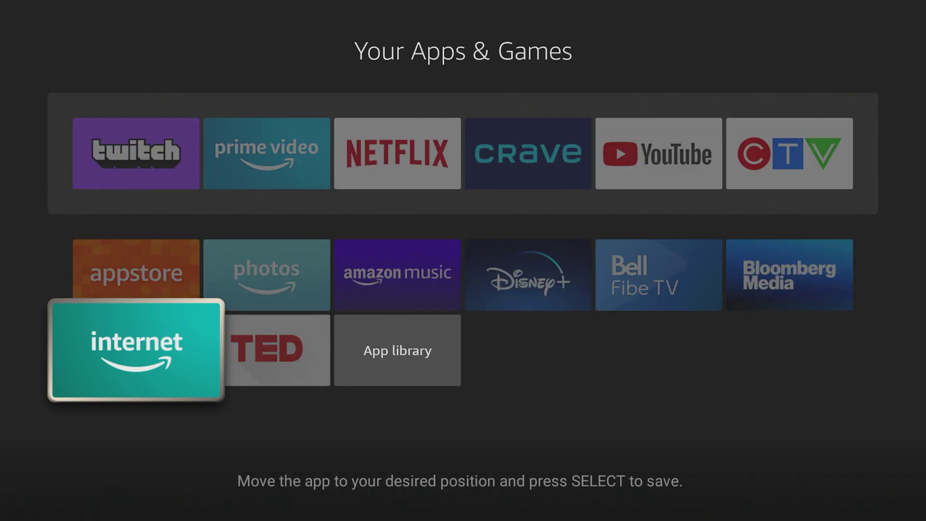
pyautogui.press('Up')
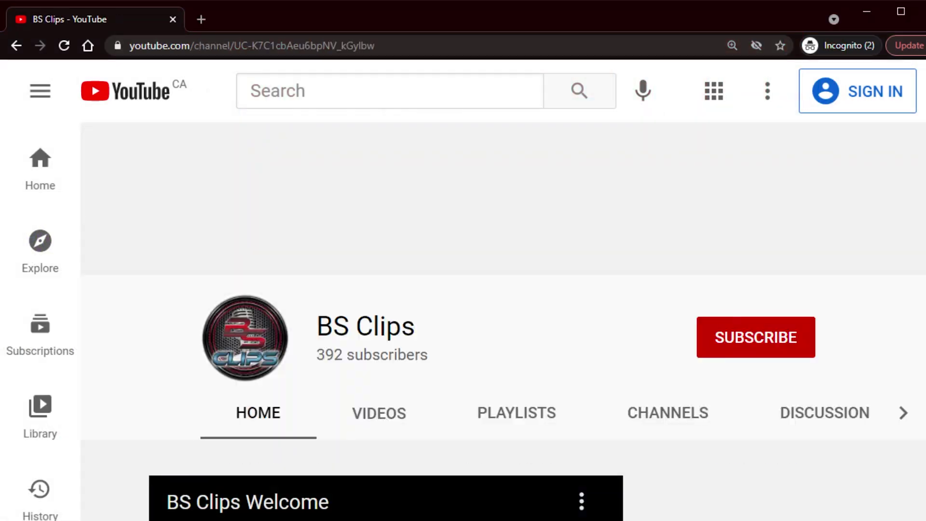
# Open the BS Clips channel's video list and scroll through its uploads.
pyautogui.scroll(-5, 502, 318)
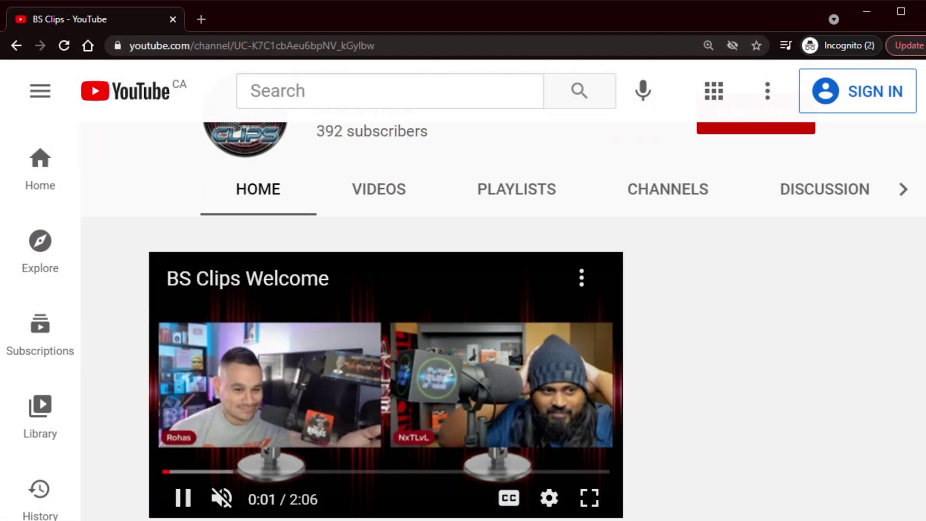
pyautogui.click(379, 188)
pyautogui.scroll(-15, 505, 367)
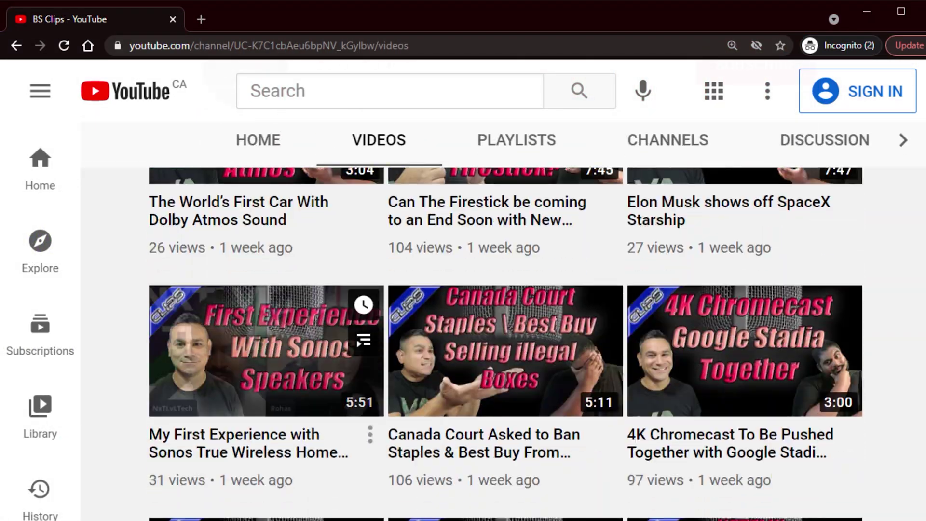
# Return to Featured Channels and open the Beyond The Streams channel's Videos tab.
pyautogui.hotkey('alt', 'Left')
pyautogui.click(505, 364)
pyautogui.click(378, 411)
pyautogui.scroll(-5, 505, 338)
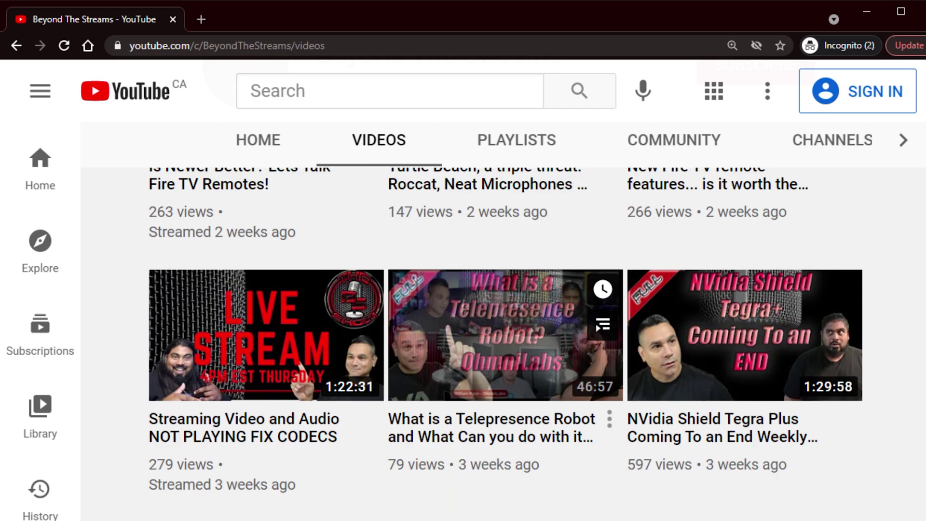